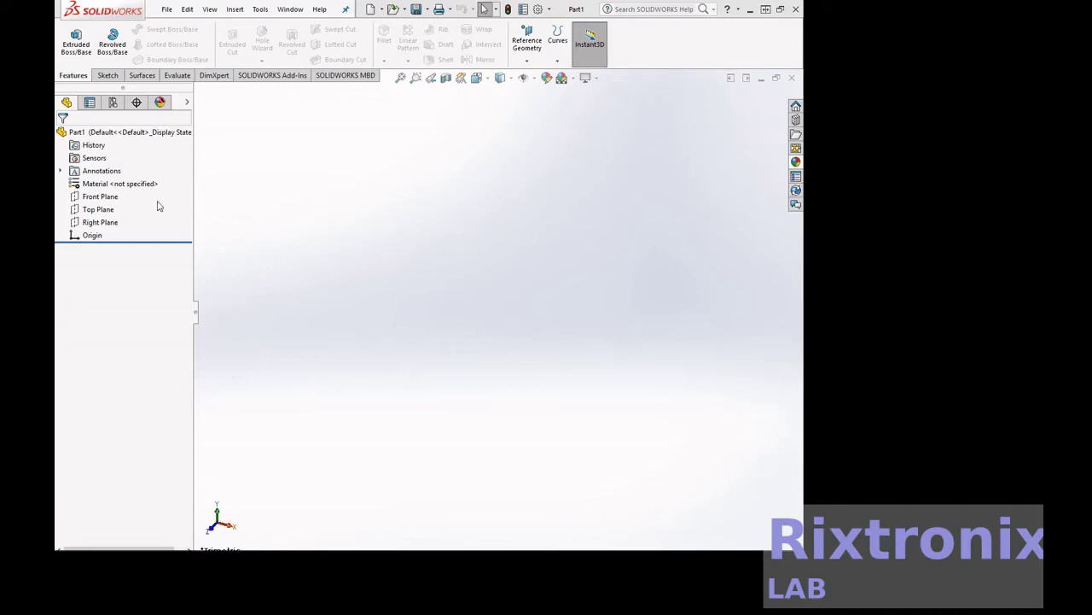
Start a Front Plane sketch with the Spline tool, placing the first point above the origin
left_click(118, 198)
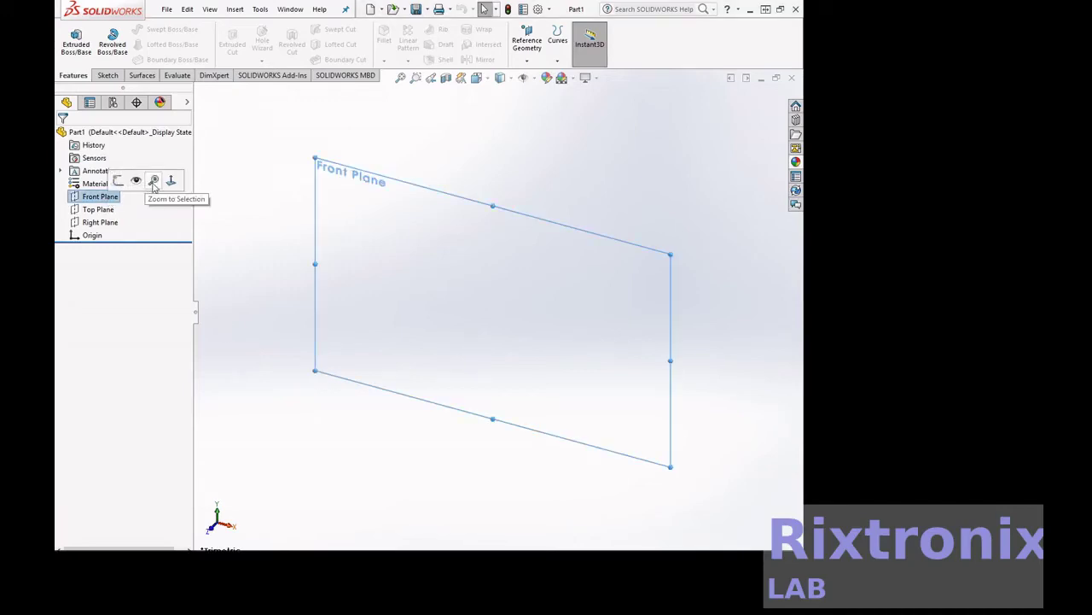
left_click(117, 180)
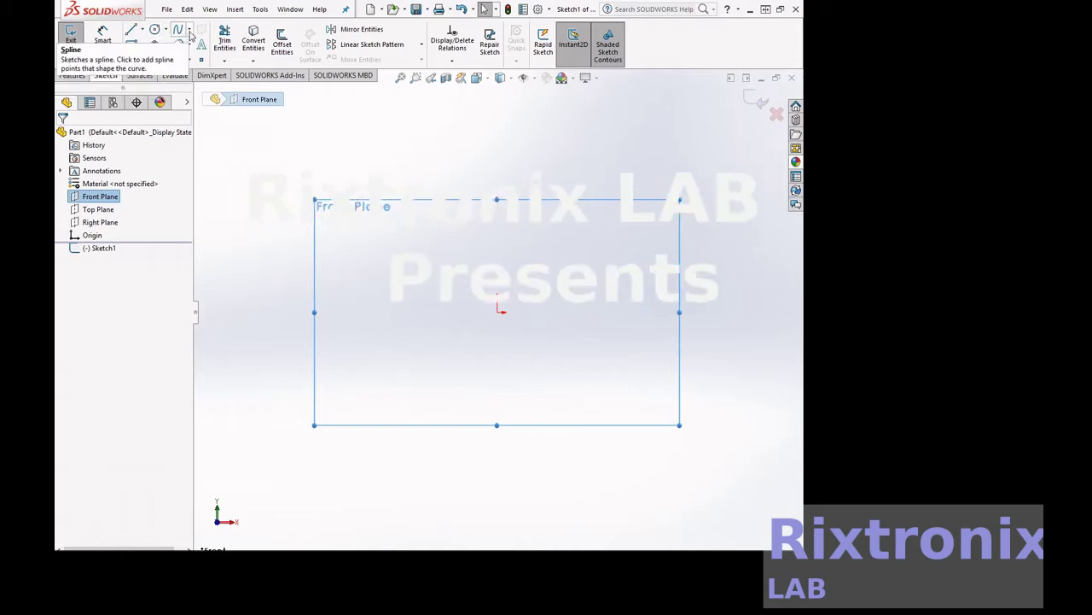
left_click(189, 31)
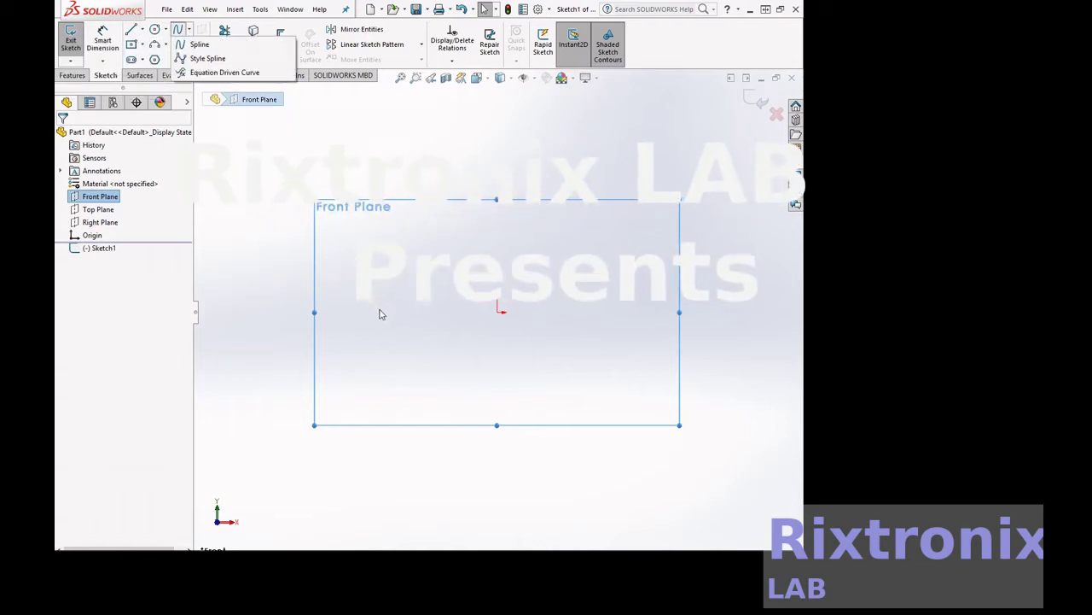
left_click(199, 44)
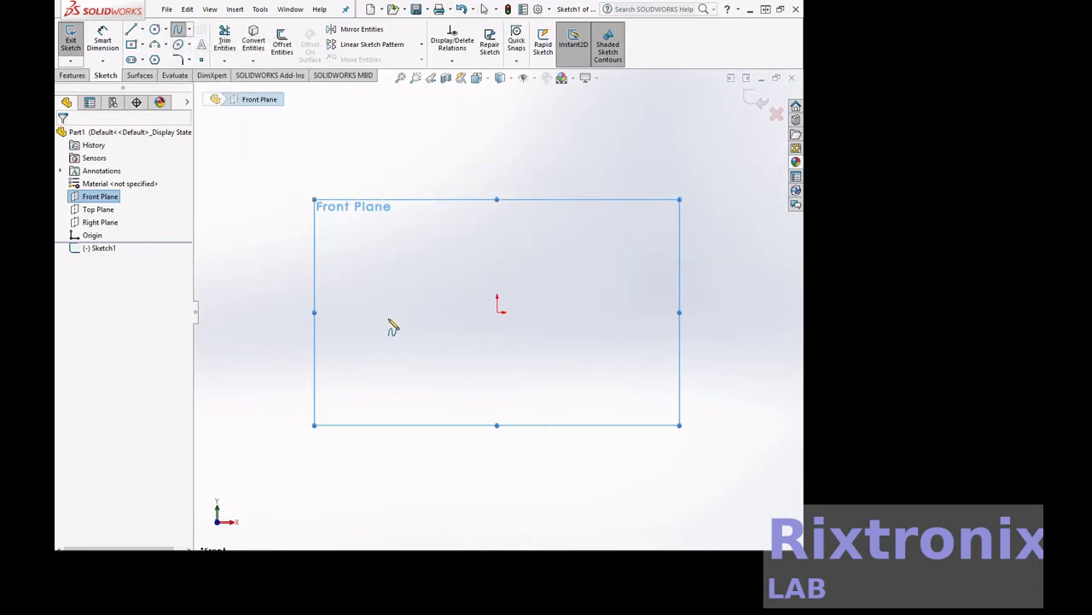
left_click(502, 233)
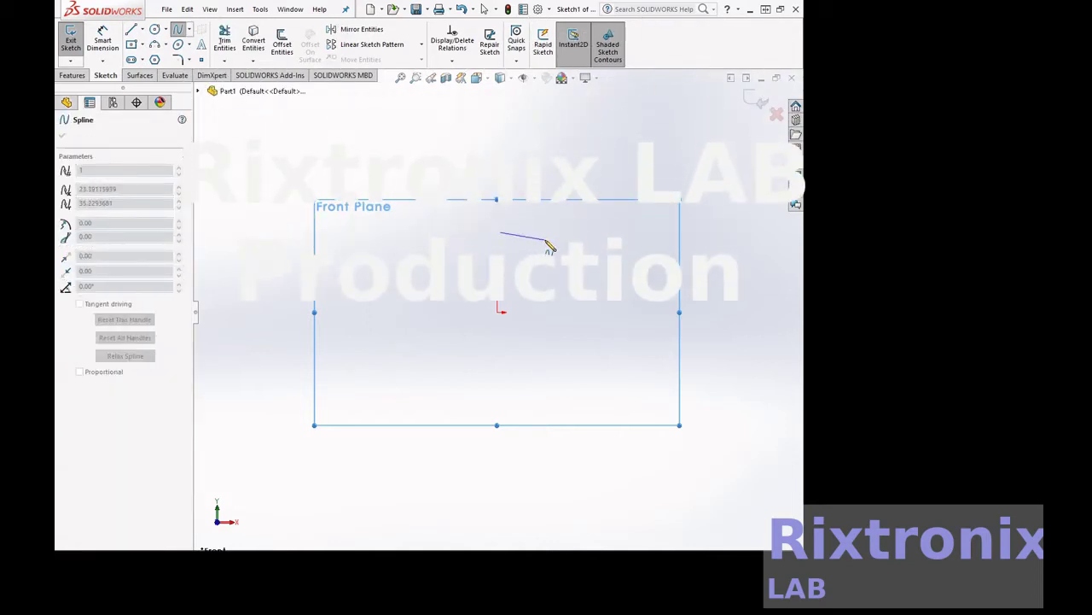
Complete the three-point spline curving down to a point level with the origin on the right
left_click(546, 239)
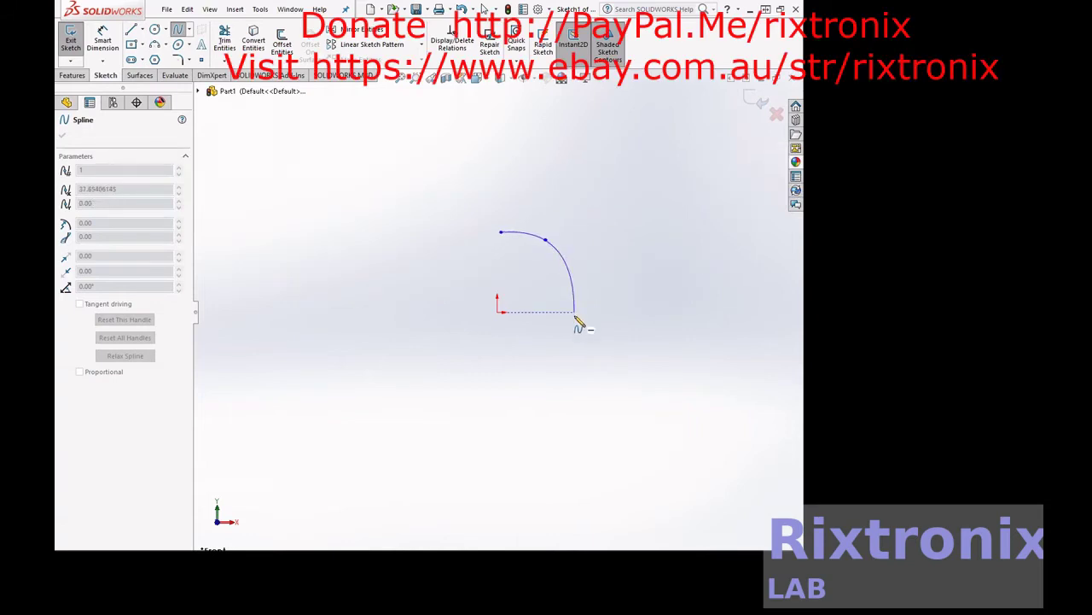
left_click(575, 312)
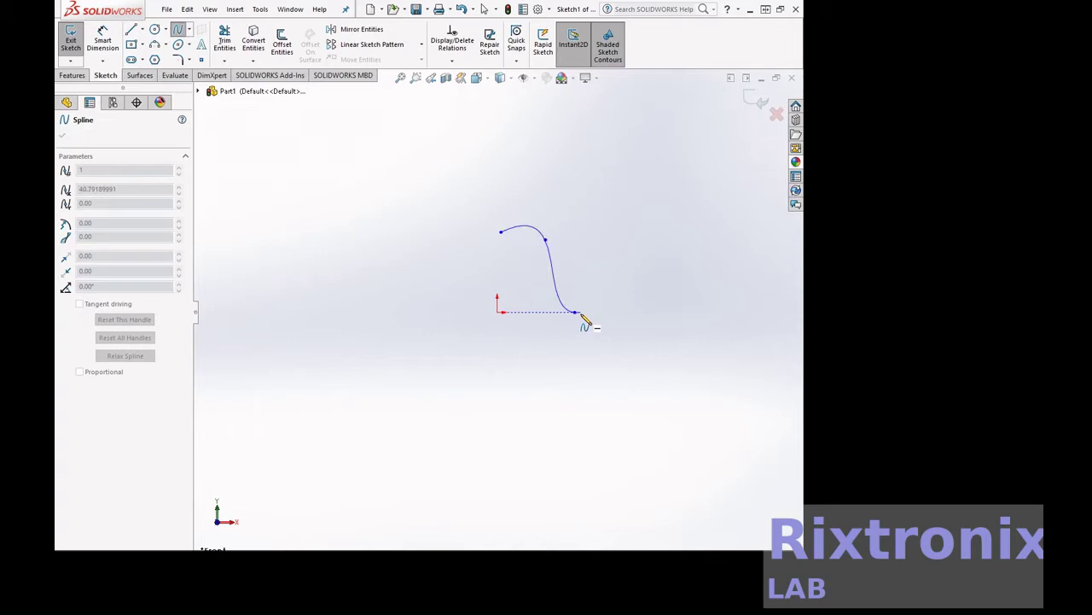
key("Escape")
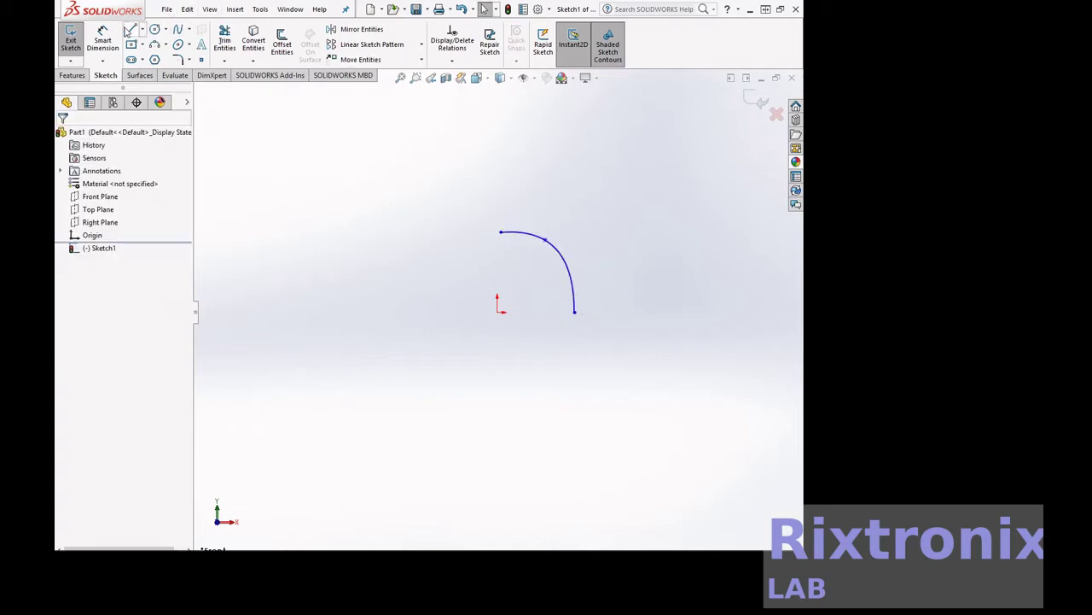
left_click(501, 232)
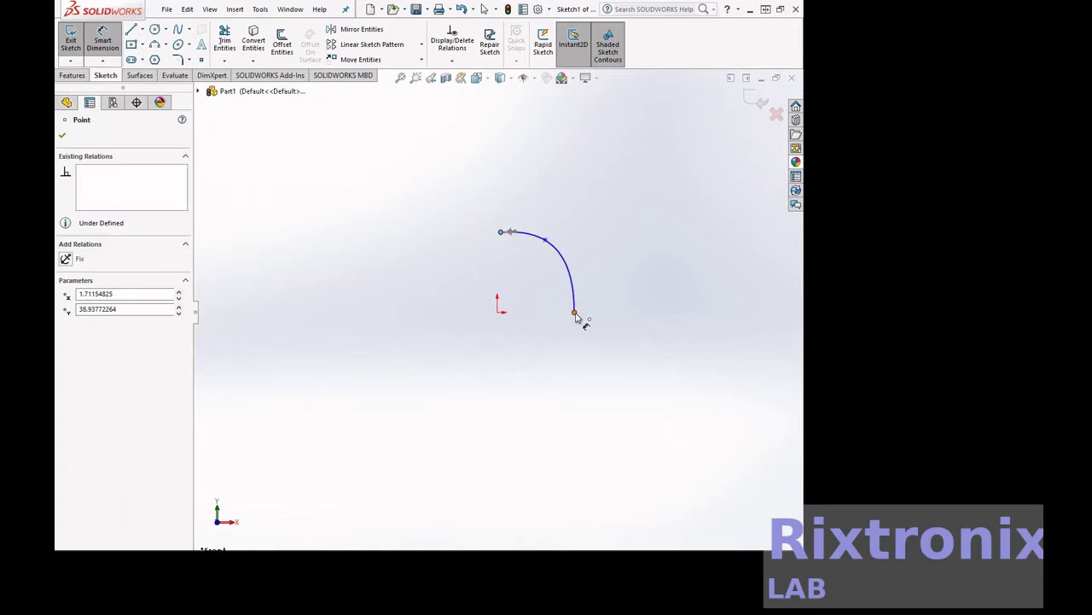
Dimension the vertical distance between the spline's top and bottom endpoints as 40 mm
left_click(575, 310)
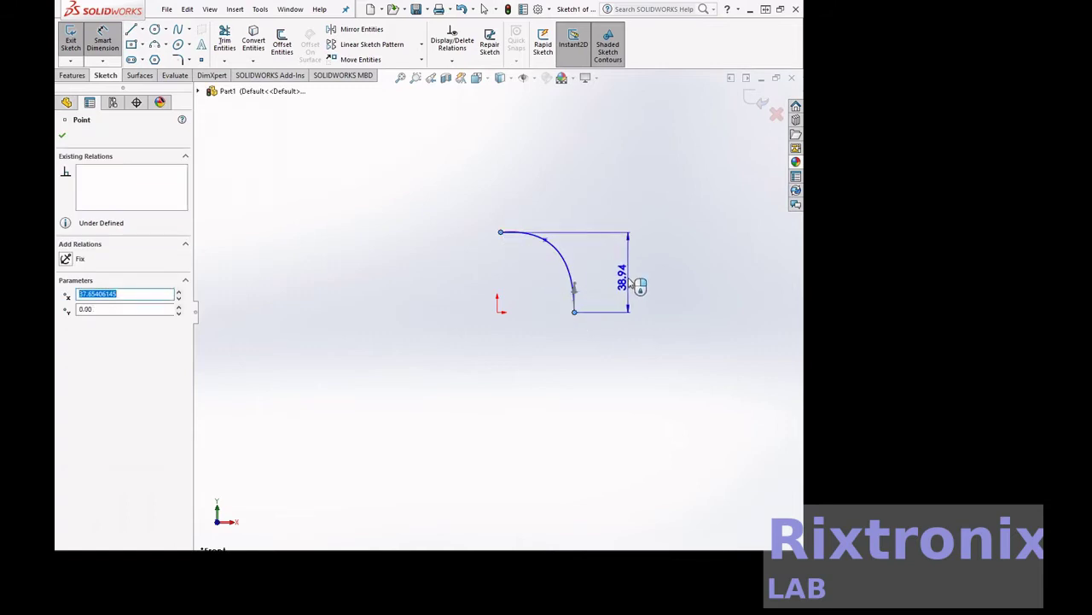
left_click(631, 284)
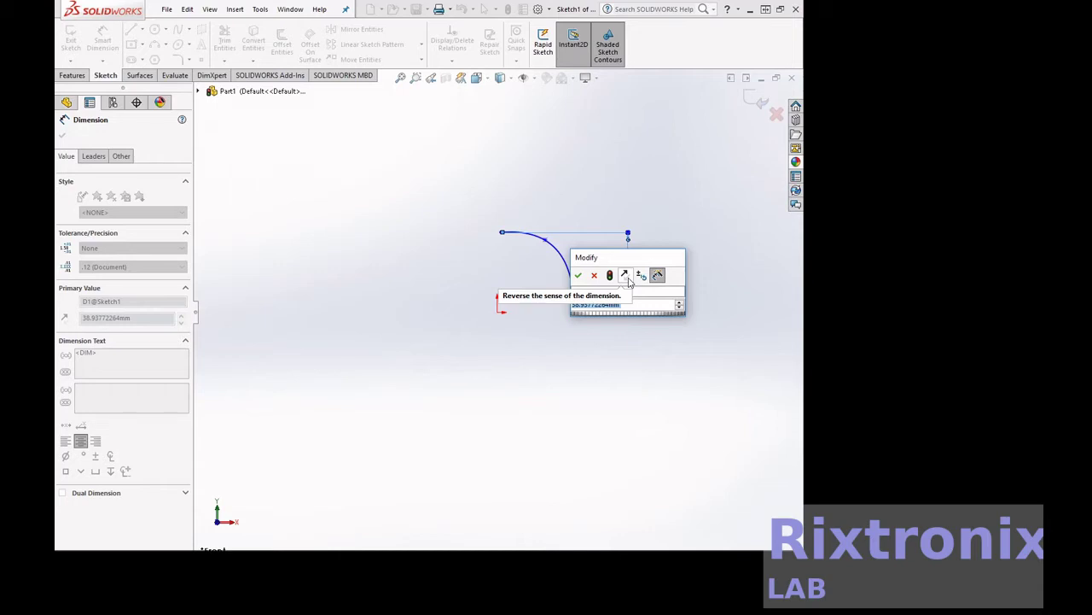
type("4")
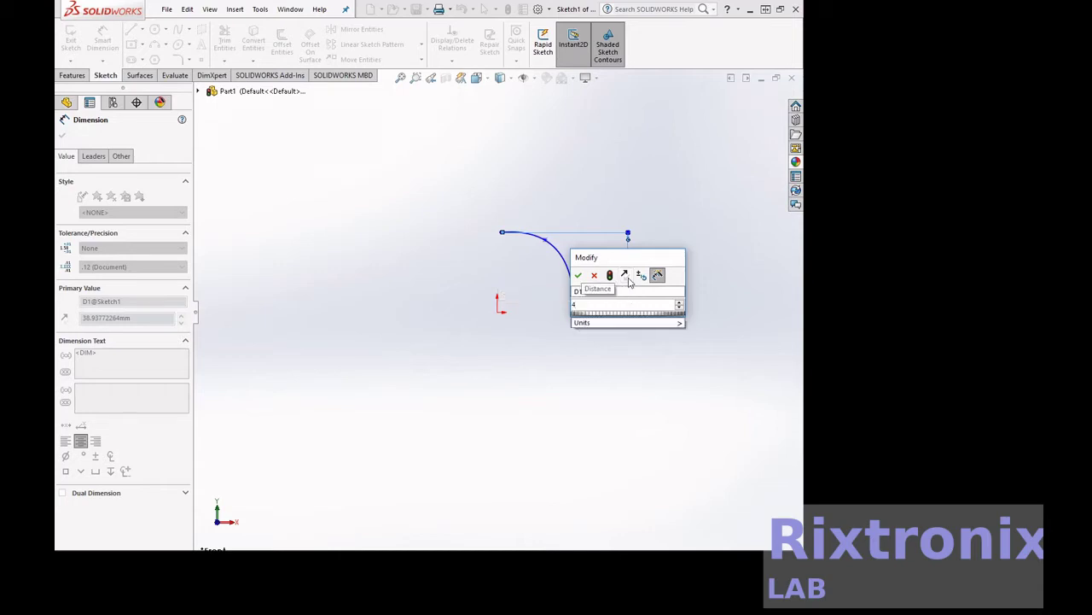
type("0mm")
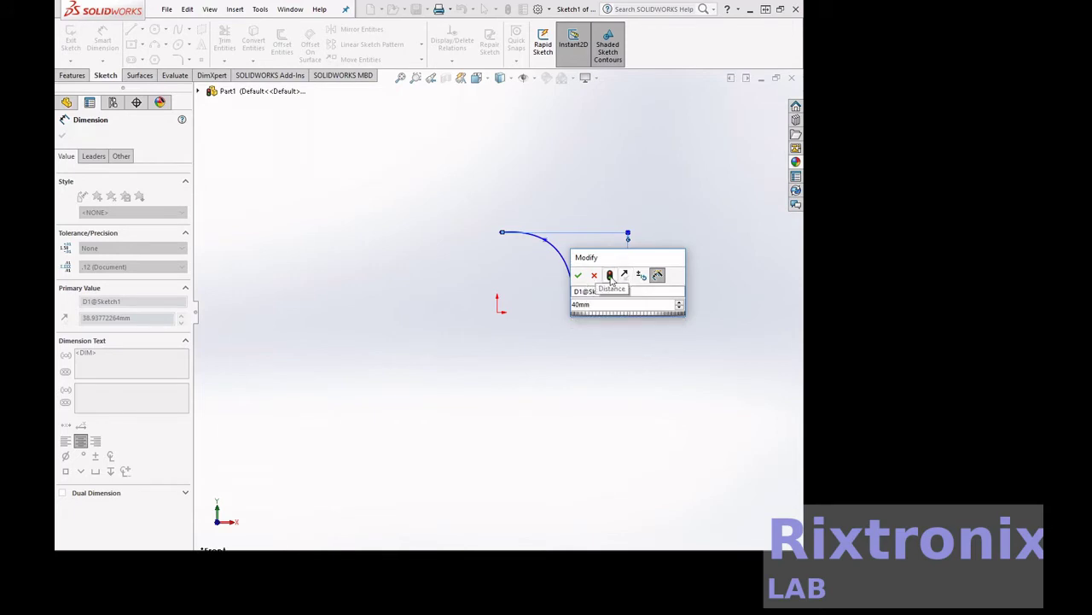
left_click(578, 275)
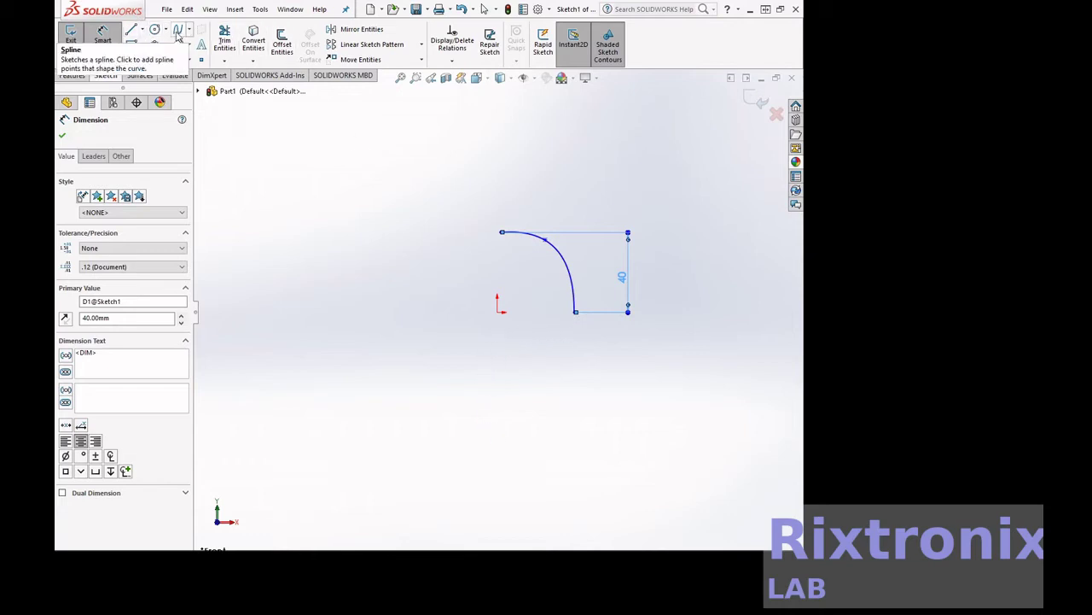
left_click(574, 312)
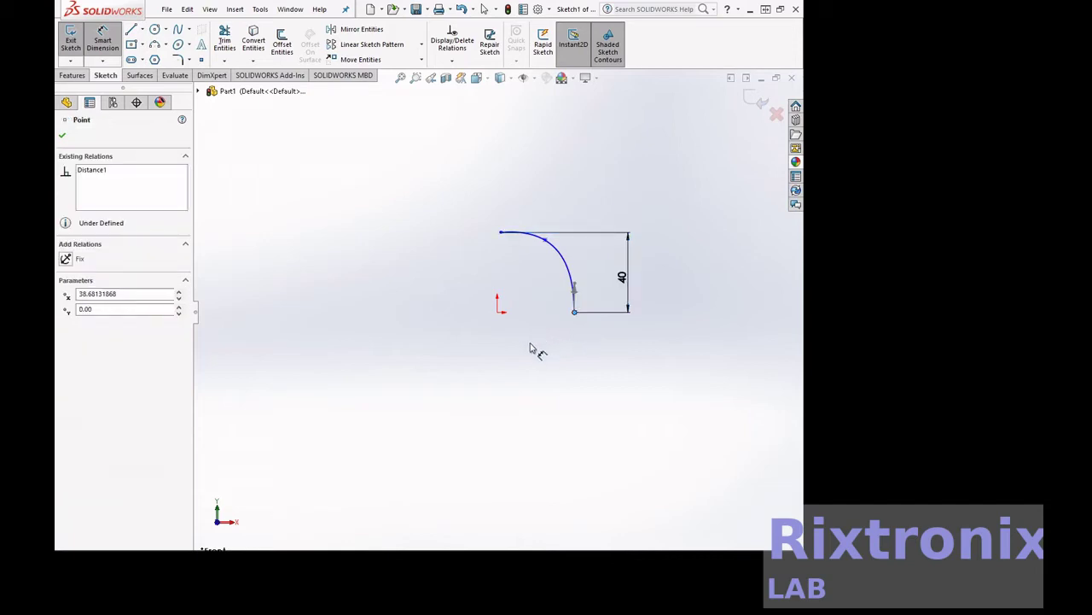
left_click(529, 348)
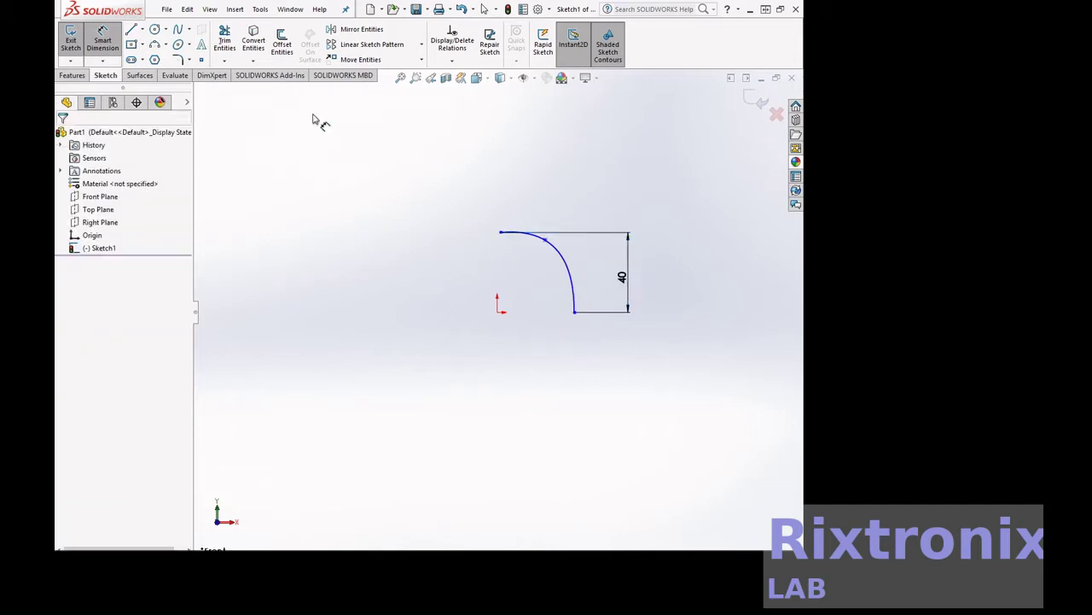
key("Escape")
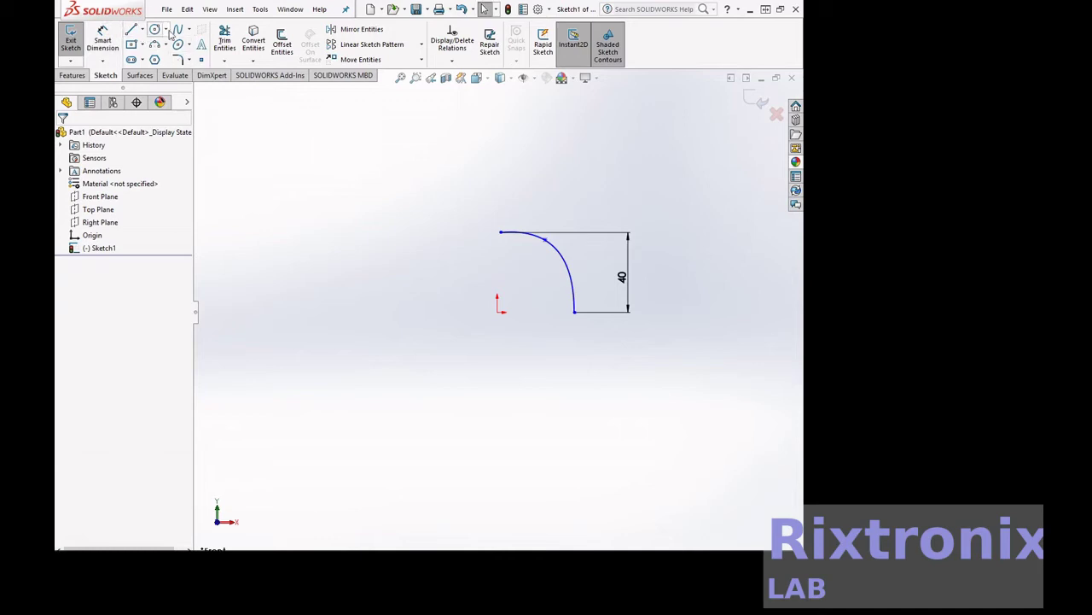
Draw a second spline from the arc's lower end through an S bend to the lower left
left_click(181, 31)
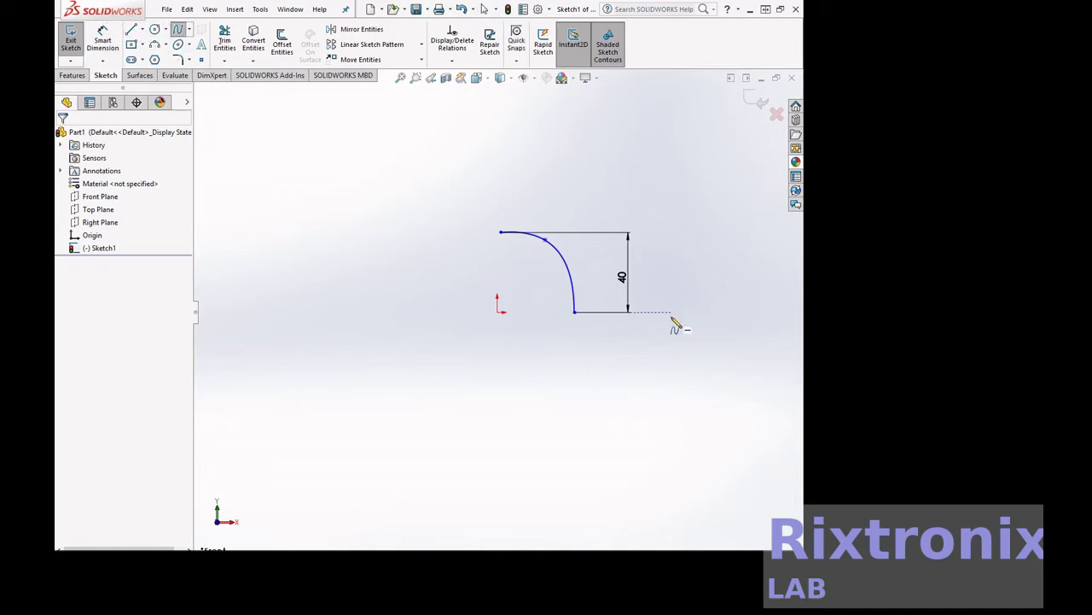
left_click(574, 313)
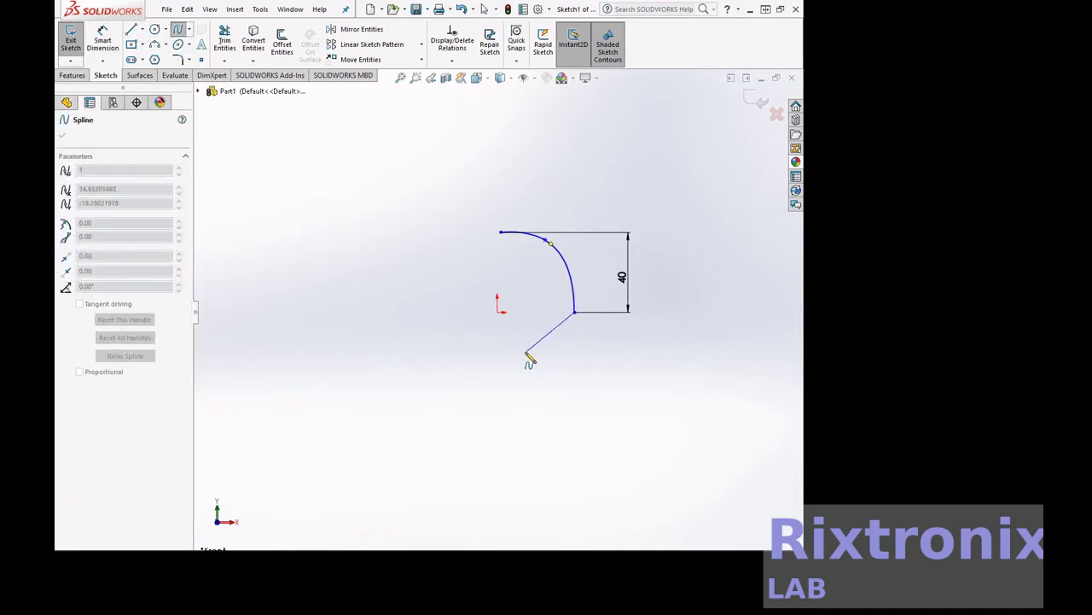
left_click(555, 349)
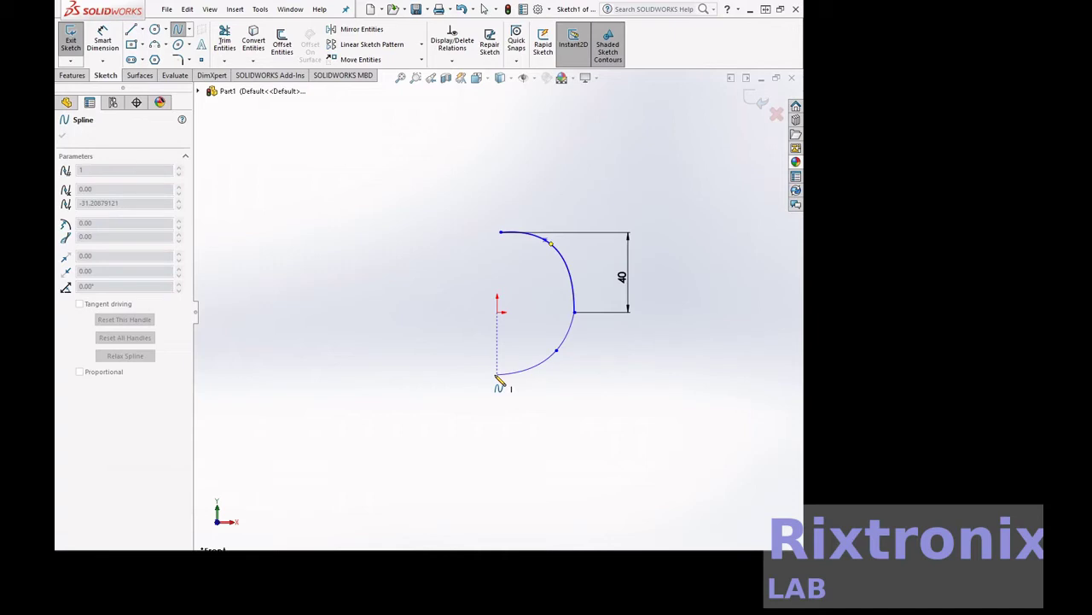
left_click(497, 374)
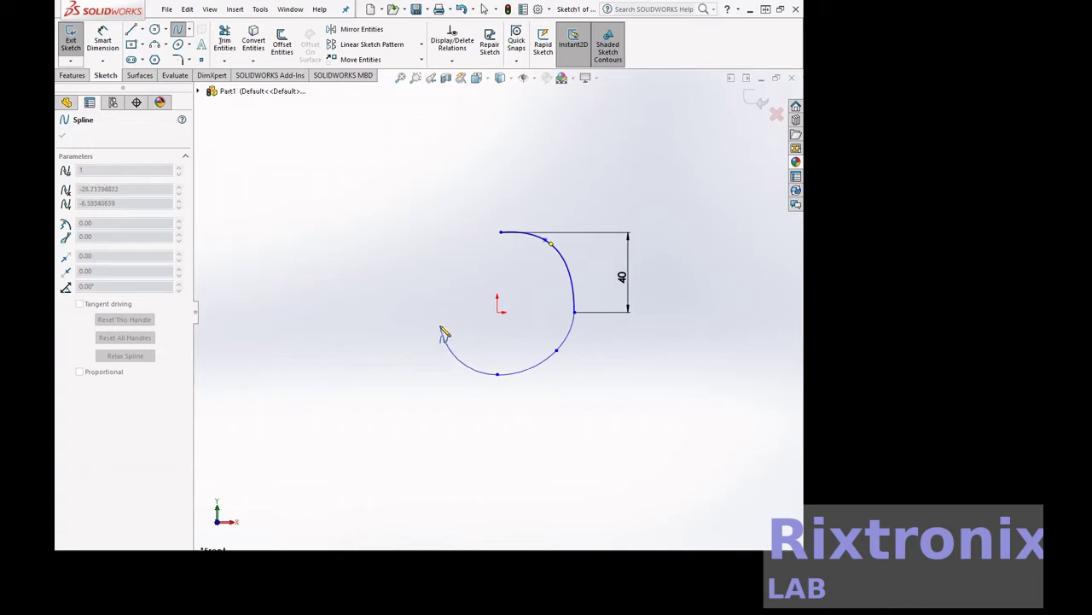
left_click(435, 326)
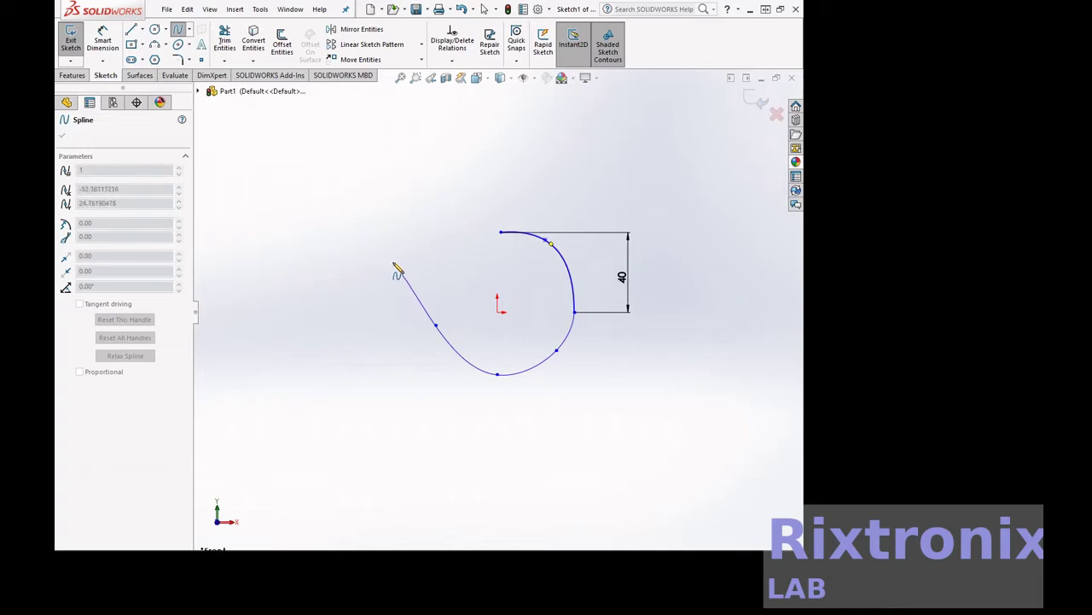
left_click(392, 260)
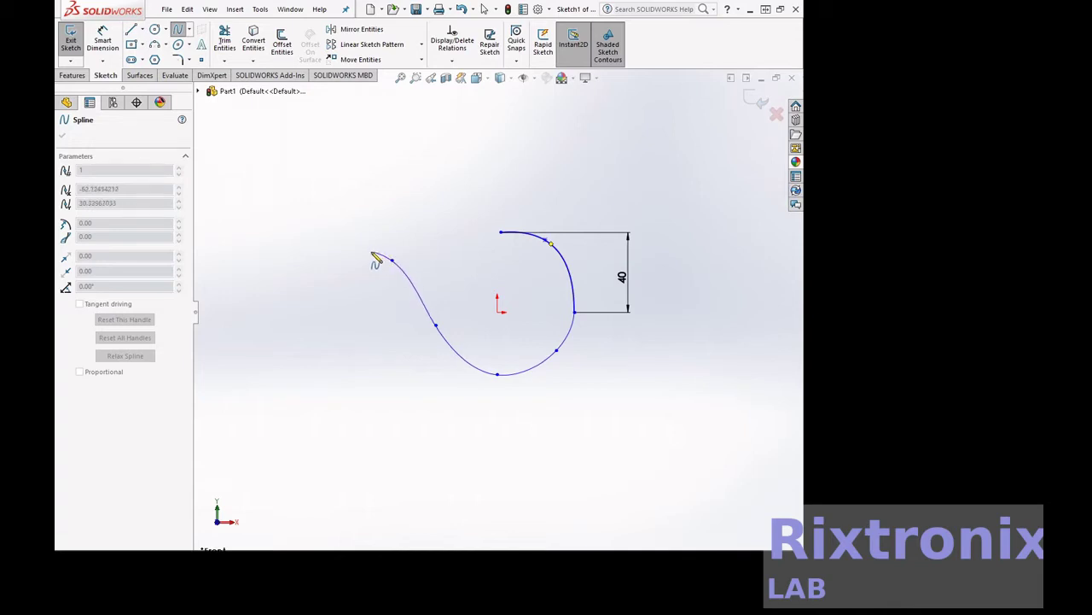
left_click(295, 265)
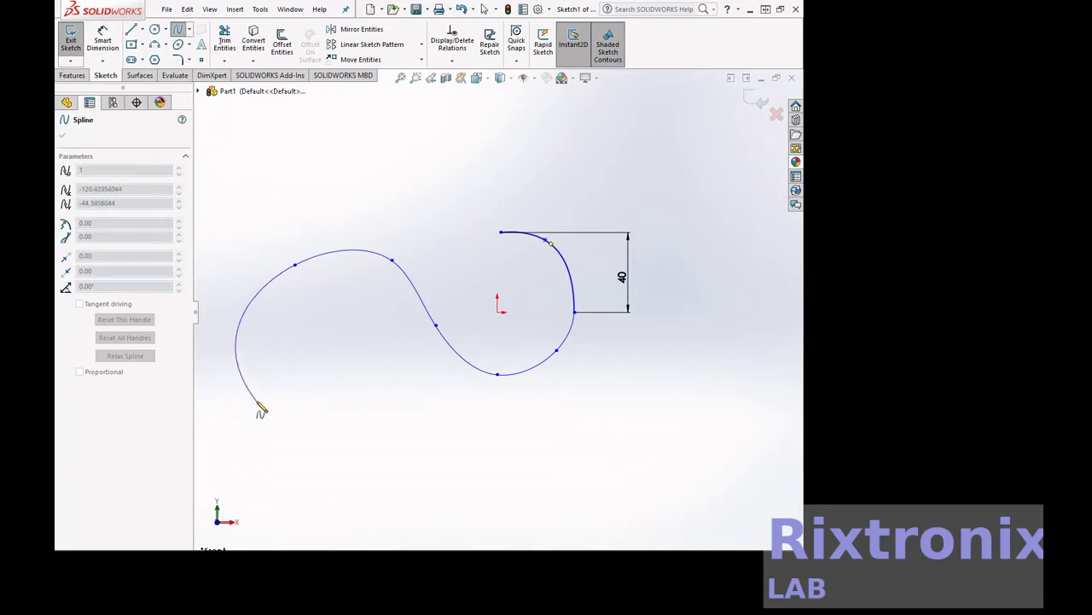
left_click(249, 402)
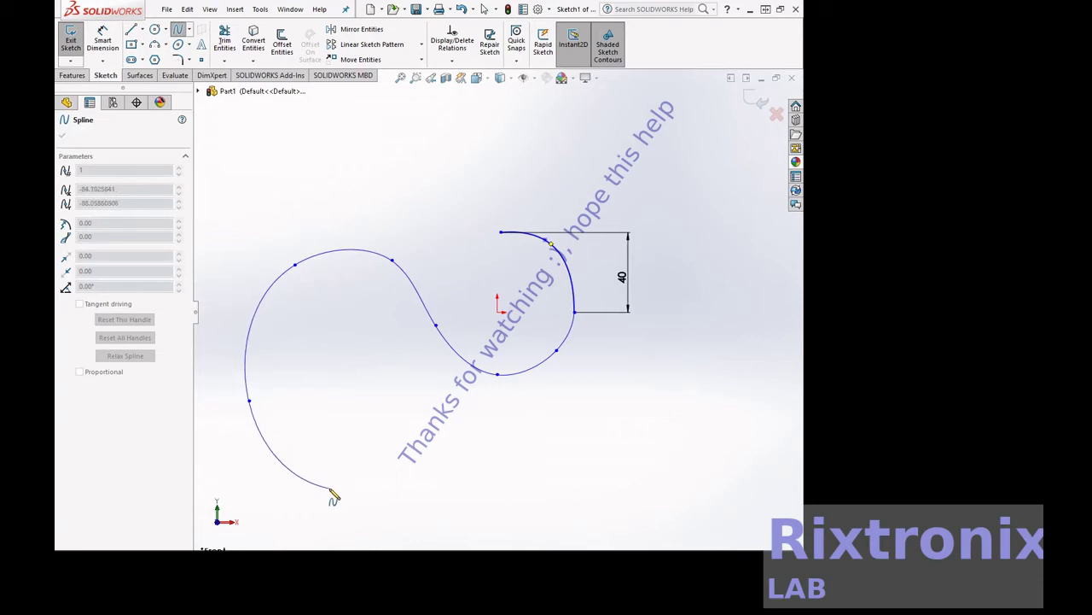
double_click(331, 491)
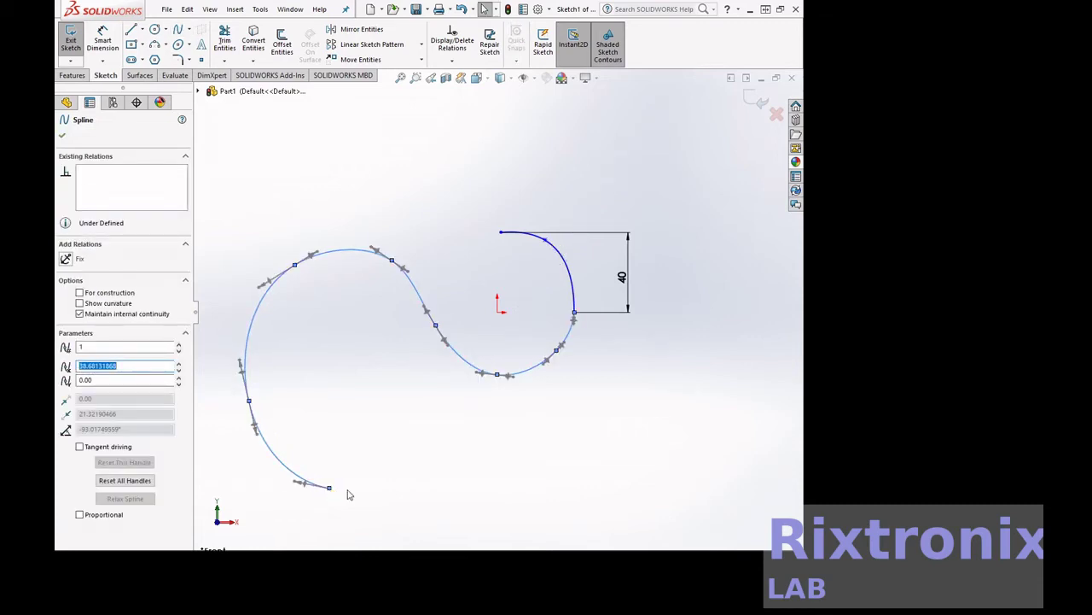
Try setting the S spline's length to 52; after the invalid-geometry warning it stays 325.33
left_click(62, 137)
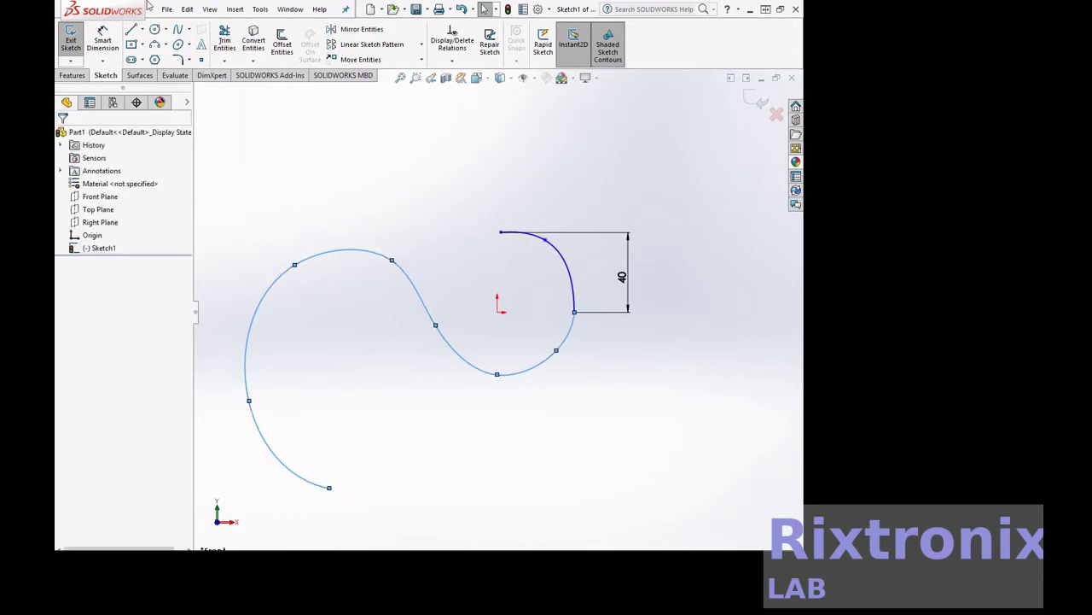
left_click(101, 34)
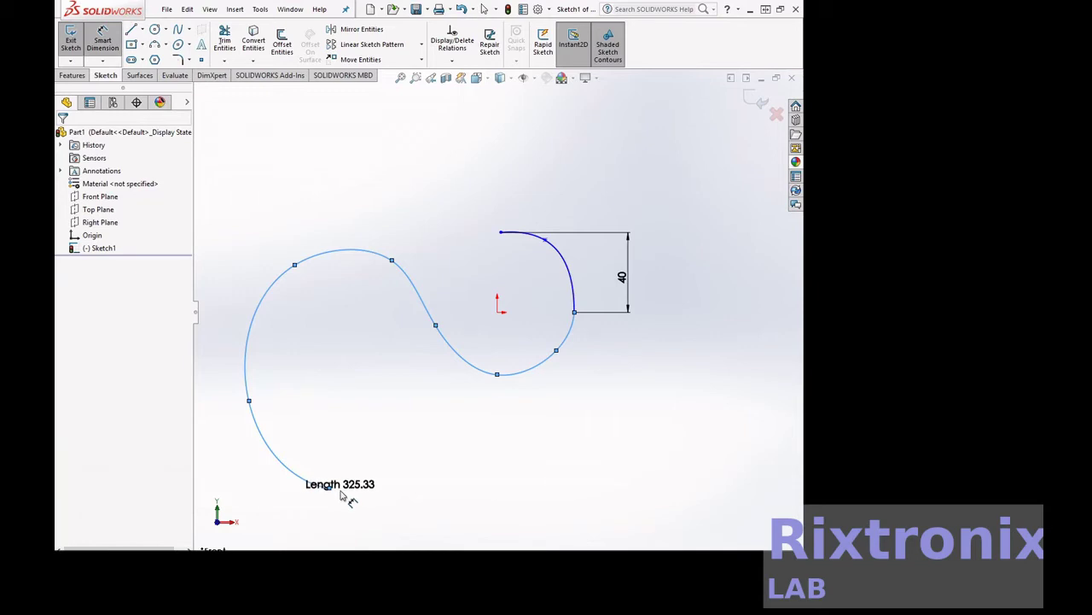
left_click(334, 435)
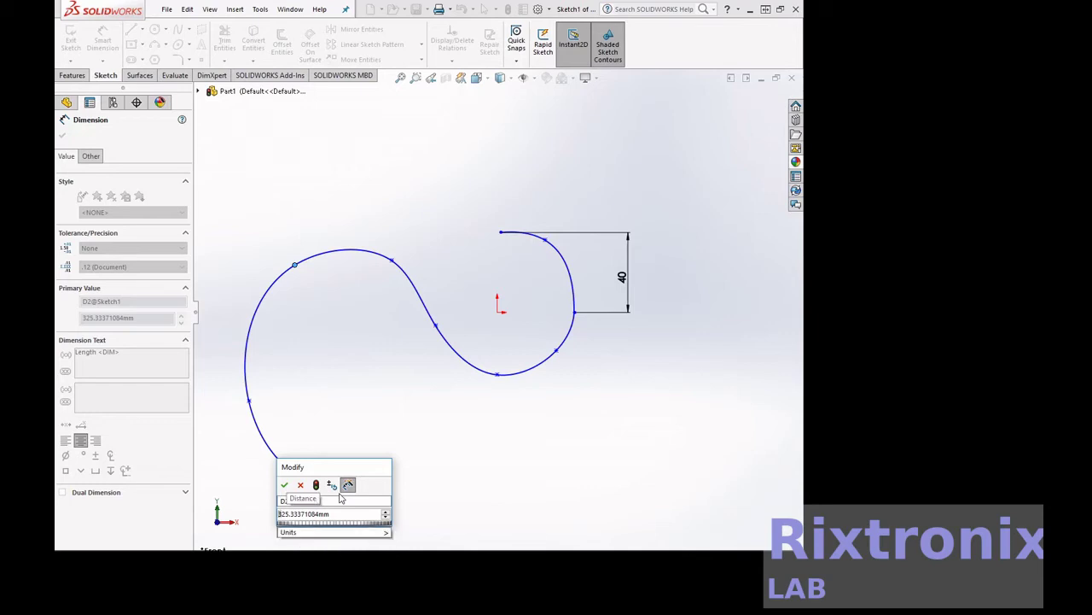
type("52")
left_click(284, 485)
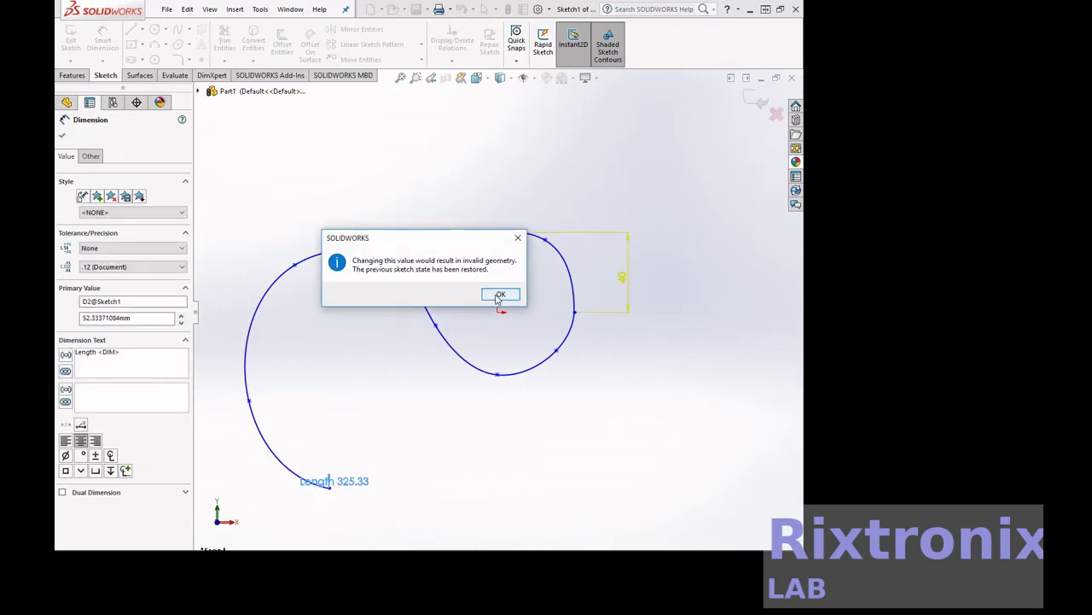
left_click(495, 296)
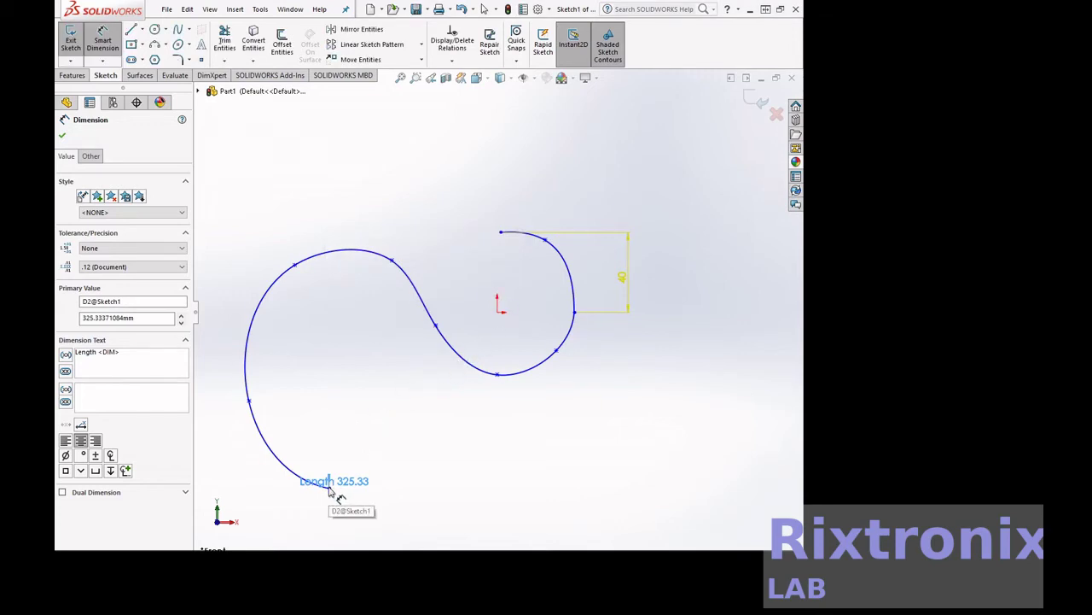
double_click(328, 481)
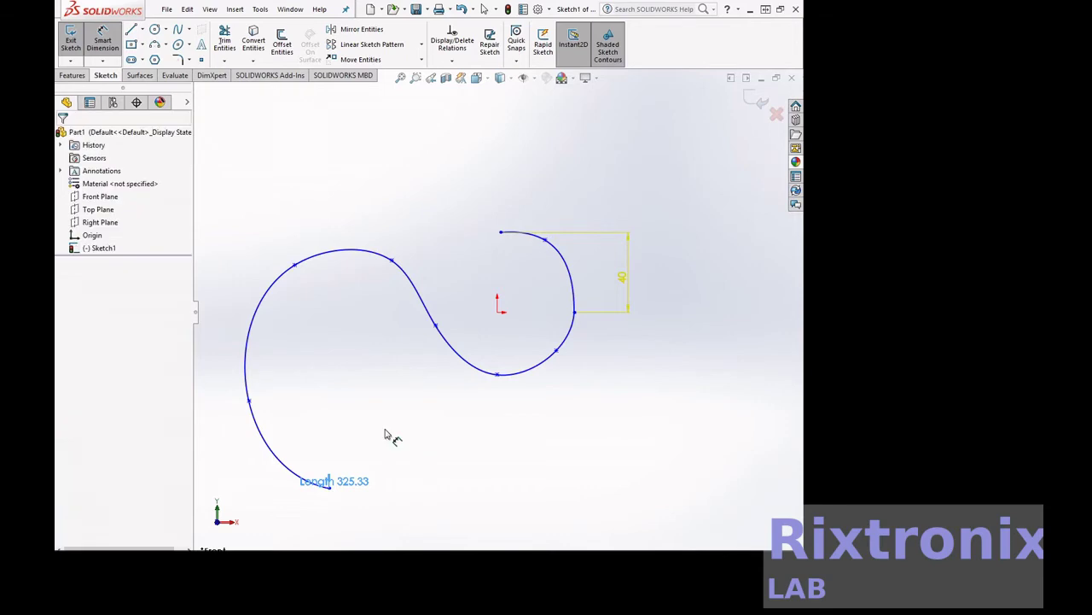
key("Return")
Leave Smart Dimension mode and bring up the view orientation choices
key("Escape")
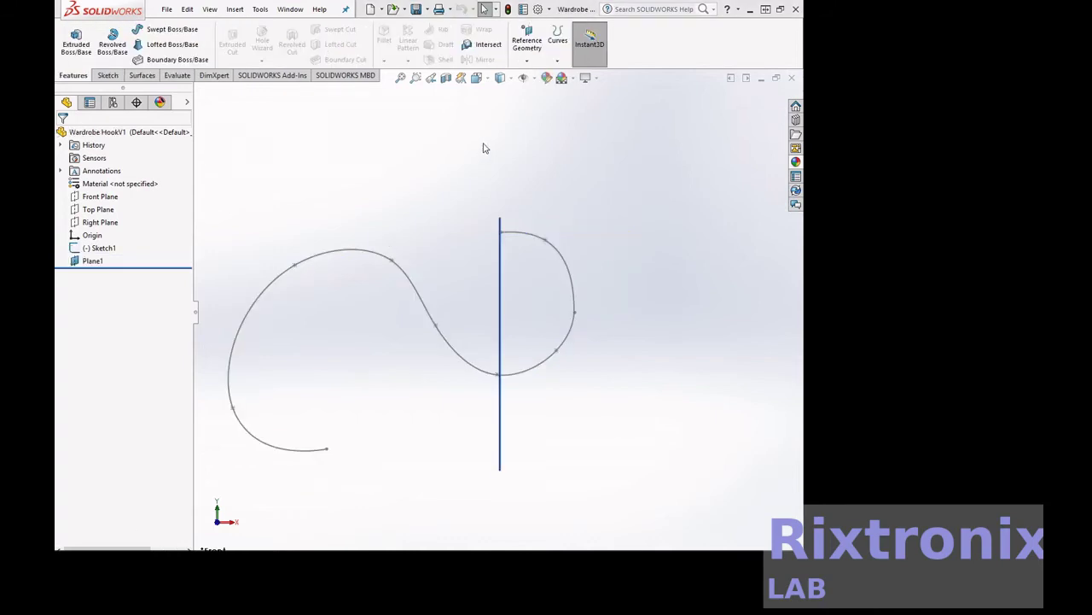
left_click(488, 80)
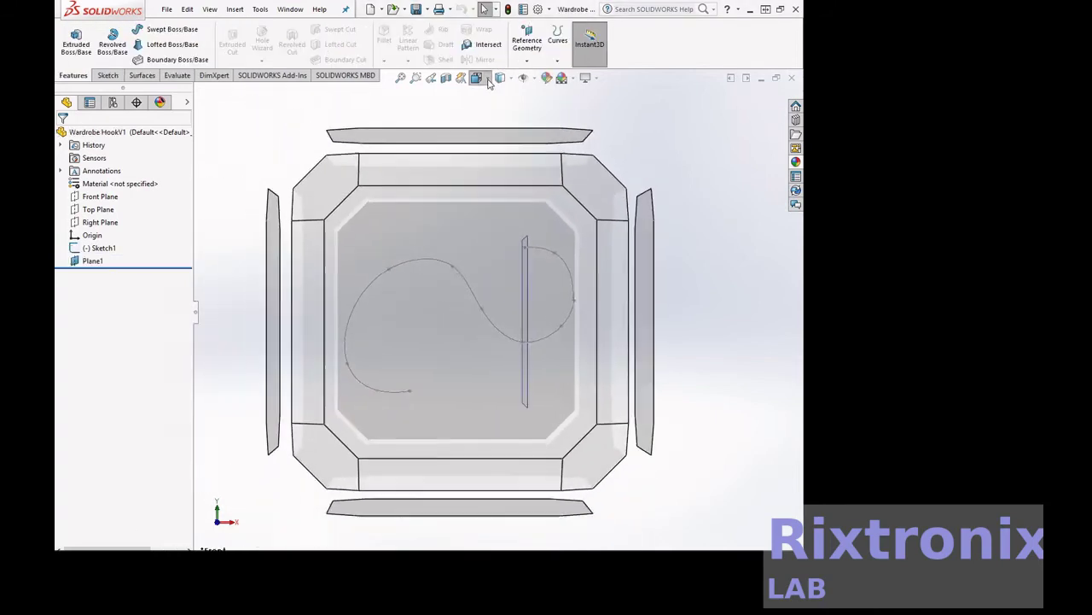
Orient the view Normal To Plane1
left_click(537, 94)
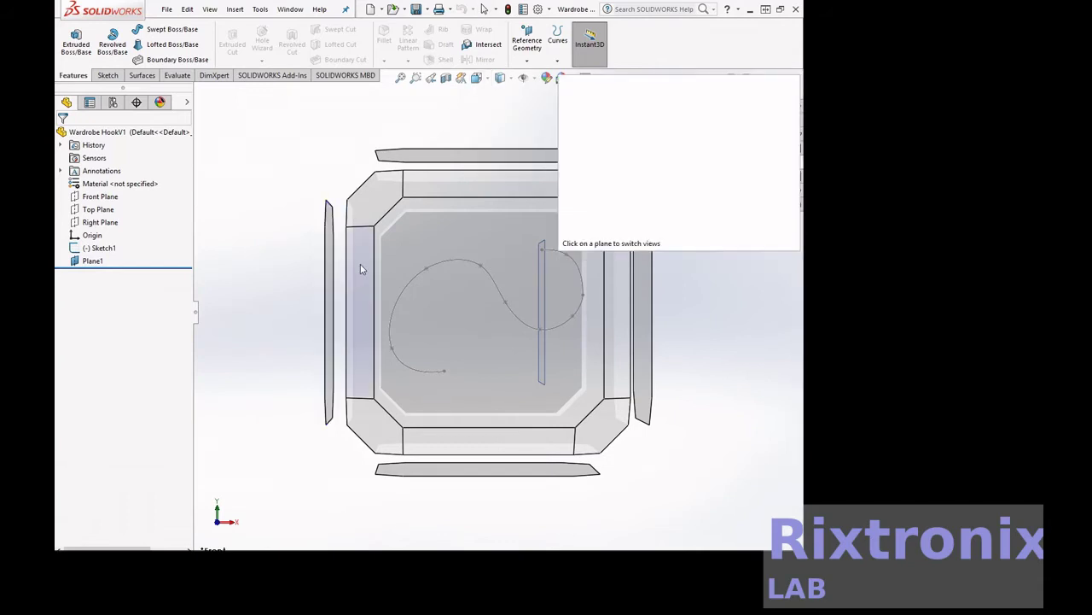
left_click(360, 263)
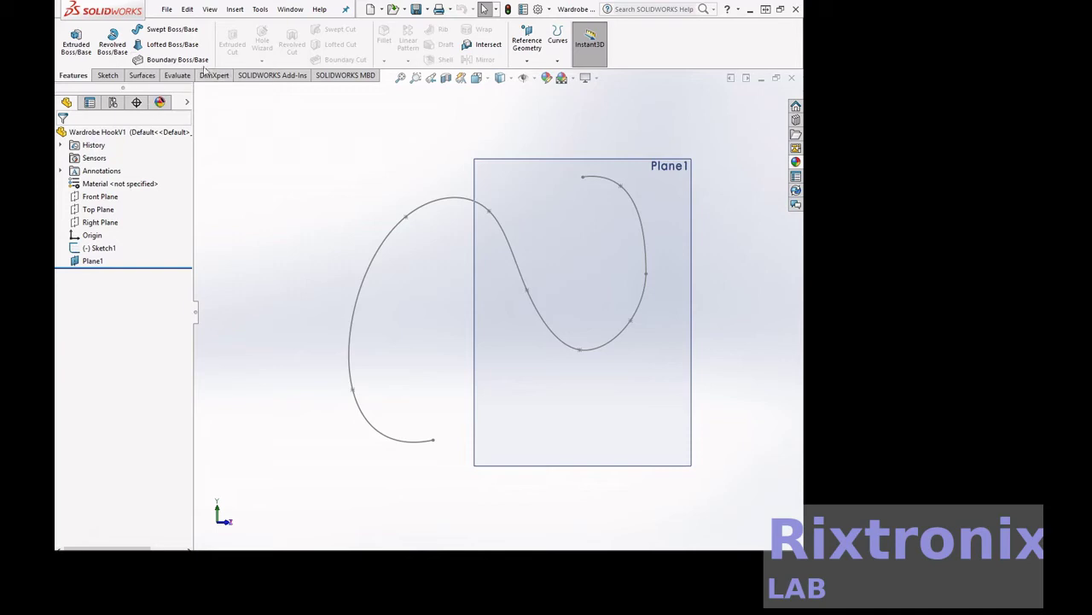
left_click(106, 76)
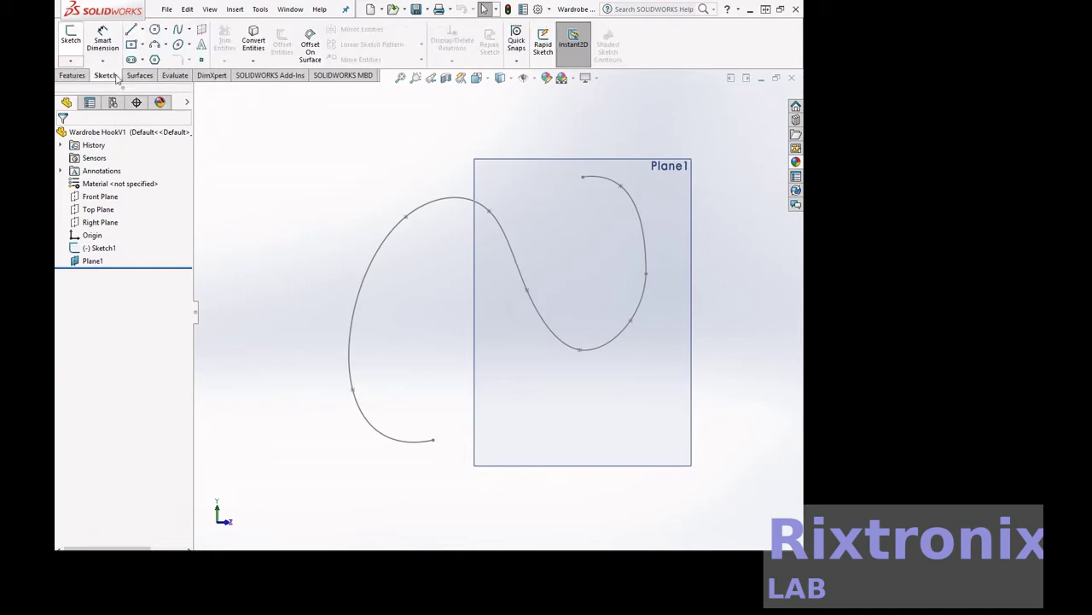
Draw an ellipse in Sketch1 at the upper end of the S curve
left_click(182, 46)
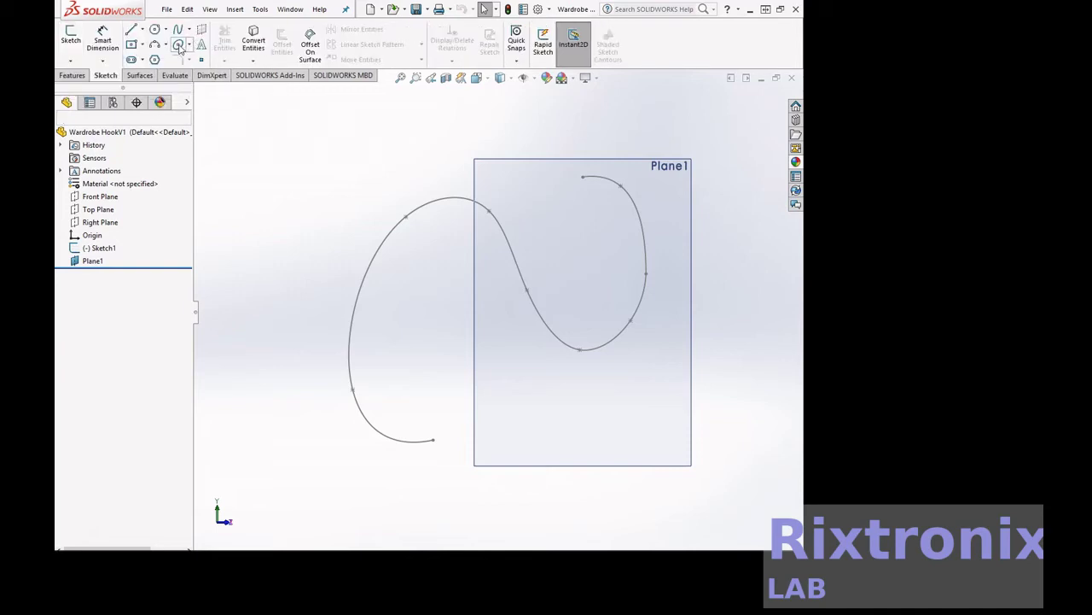
left_click(583, 179)
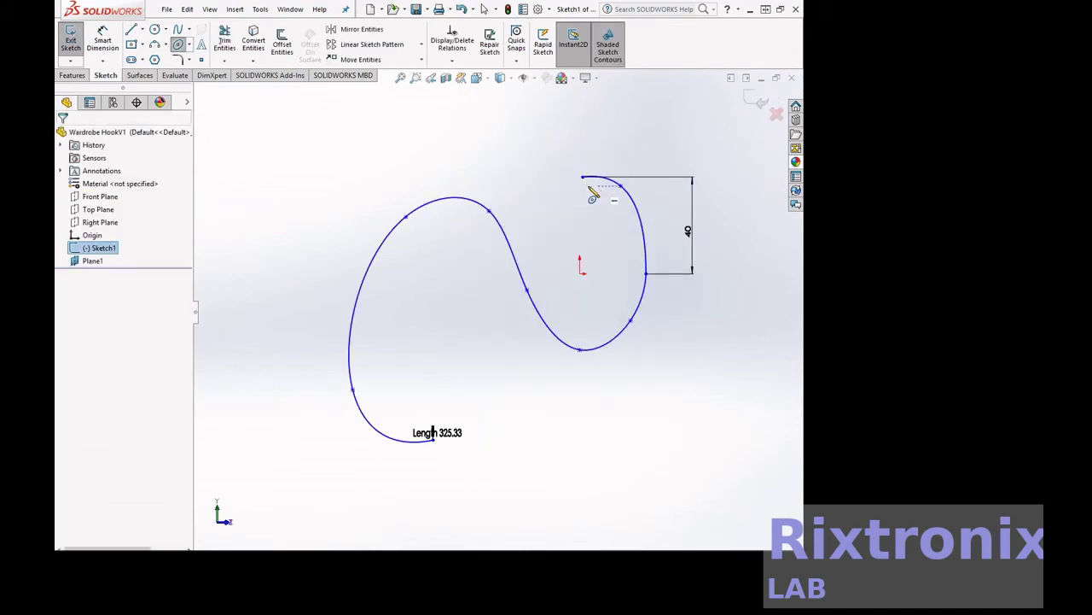
left_click(598, 186)
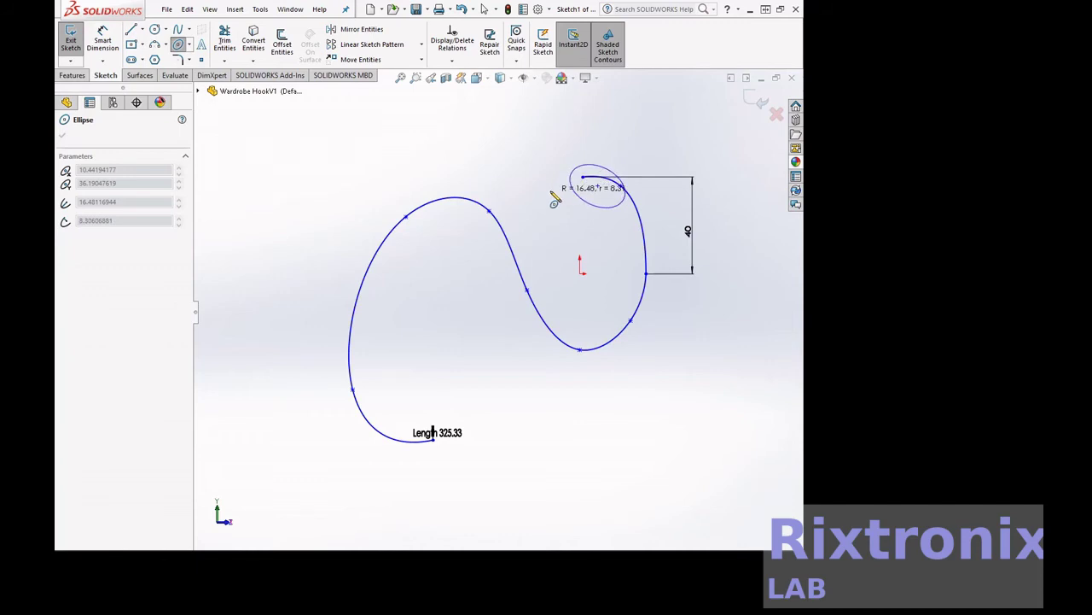
left_click(555, 200)
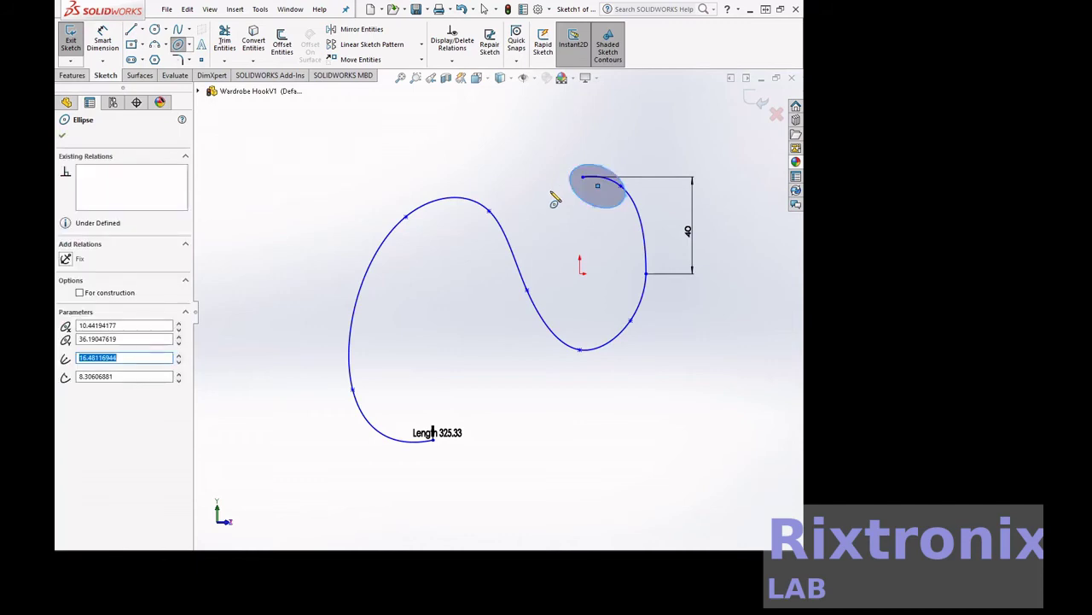
key("Escape")
Drag the ellipse's centre onto the curve's upper endpoint and exit the sketch
left_click_drag(608, 192, 591, 186)
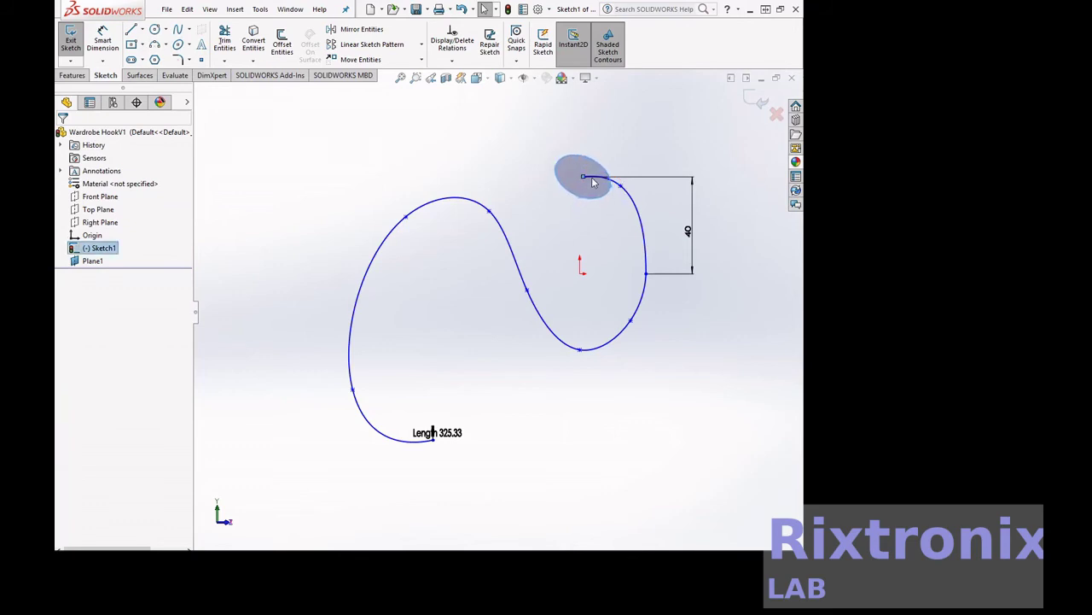
left_click(594, 182)
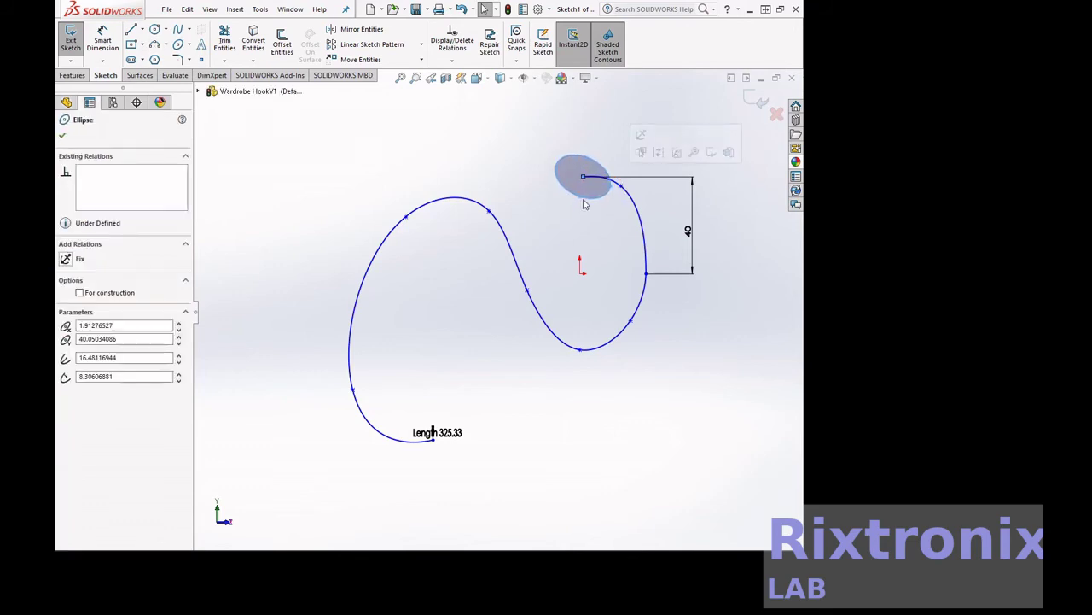
left_click(61, 136)
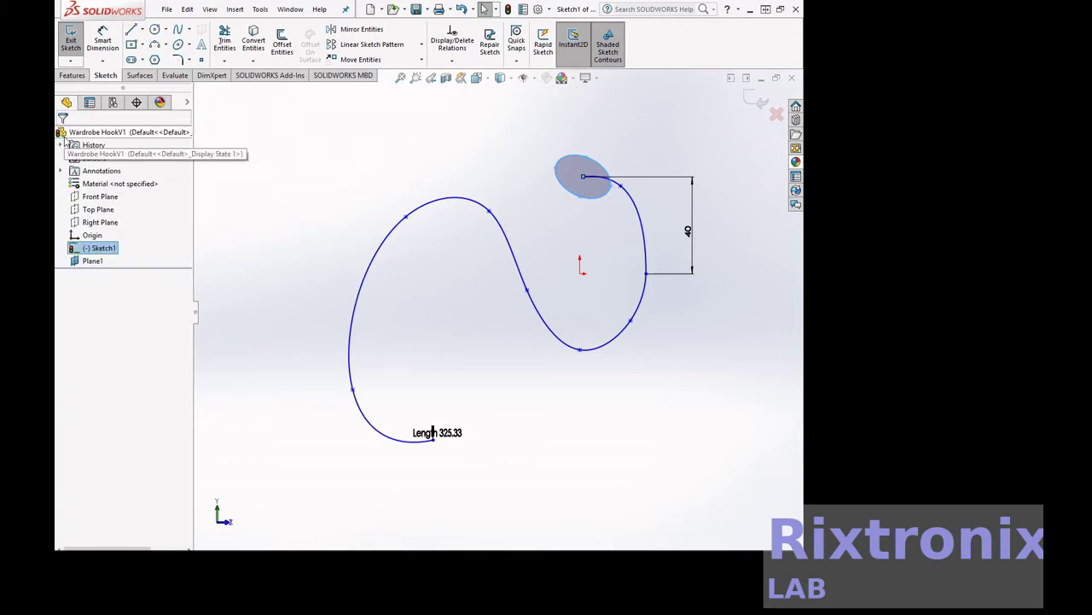
left_click(73, 55)
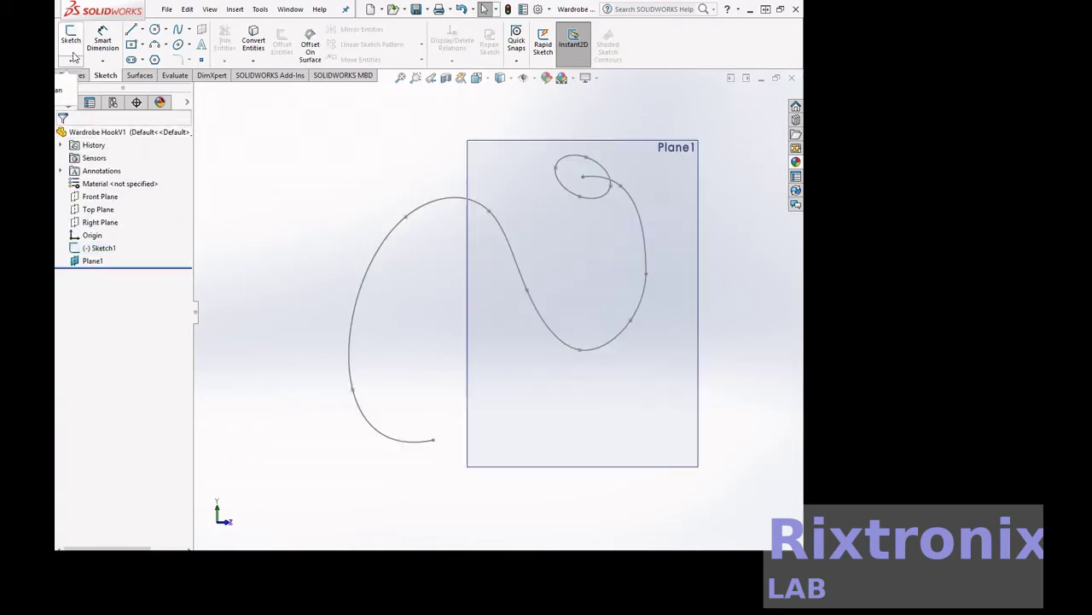
Begin a Swept Boss/Base with the ellipse as the profile, then back out of it
left_click(70, 75)
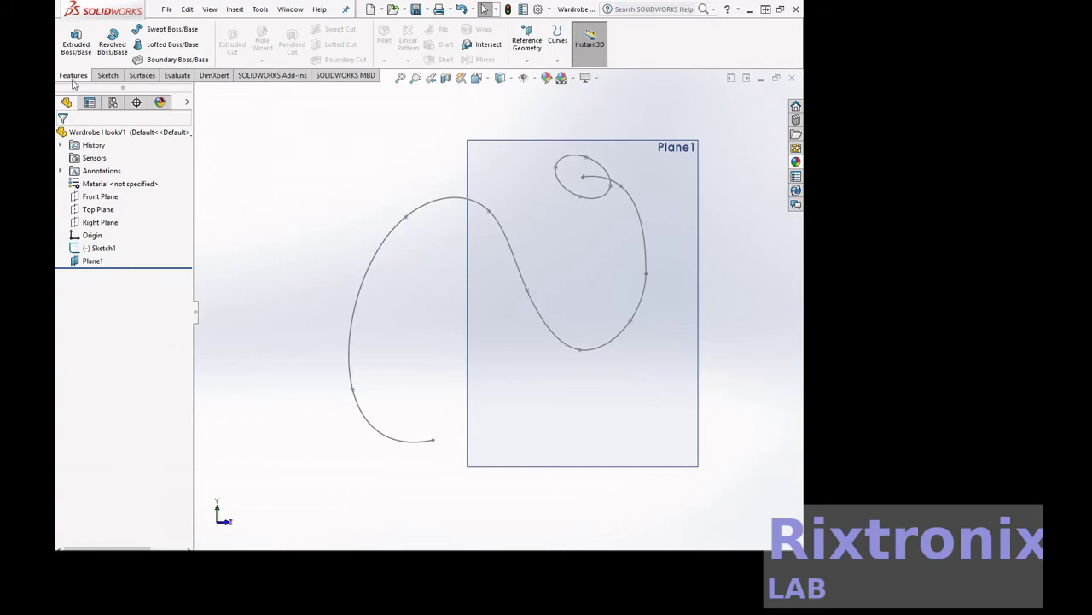
left_click(175, 29)
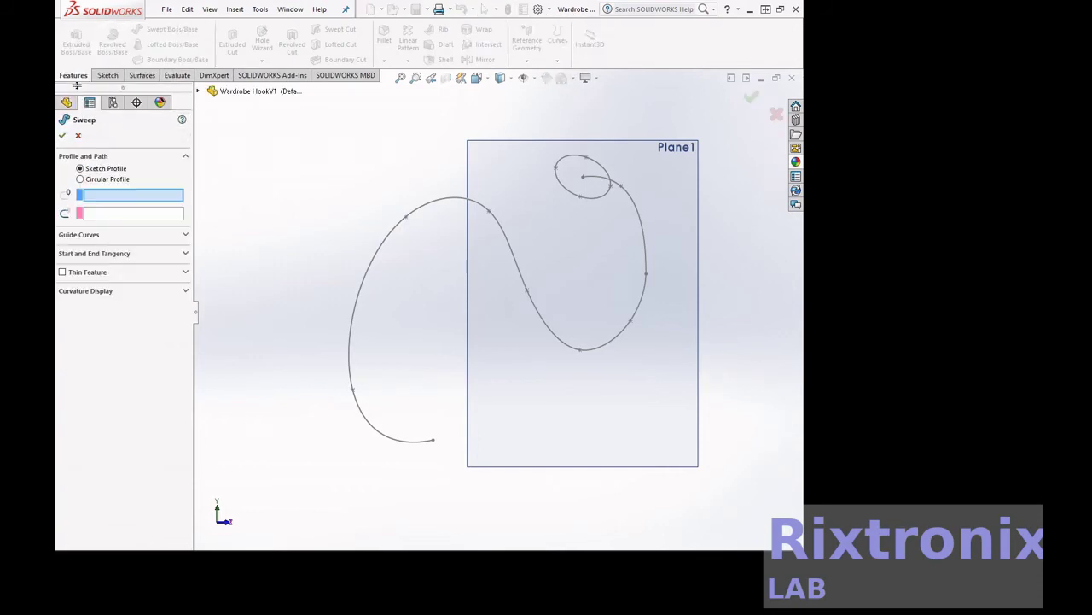
left_click(109, 76)
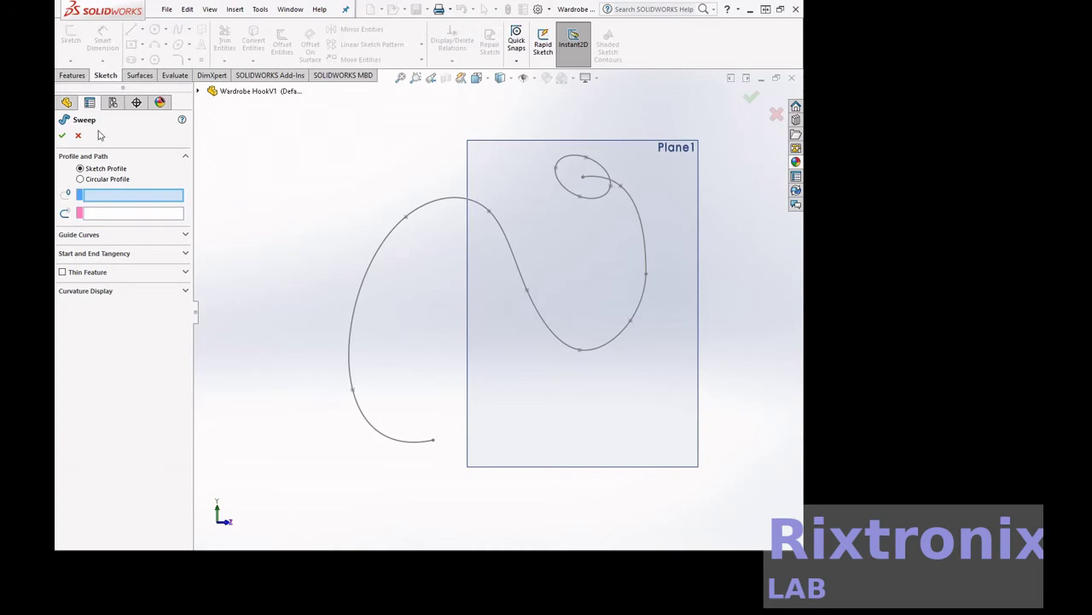
left_click(73, 76)
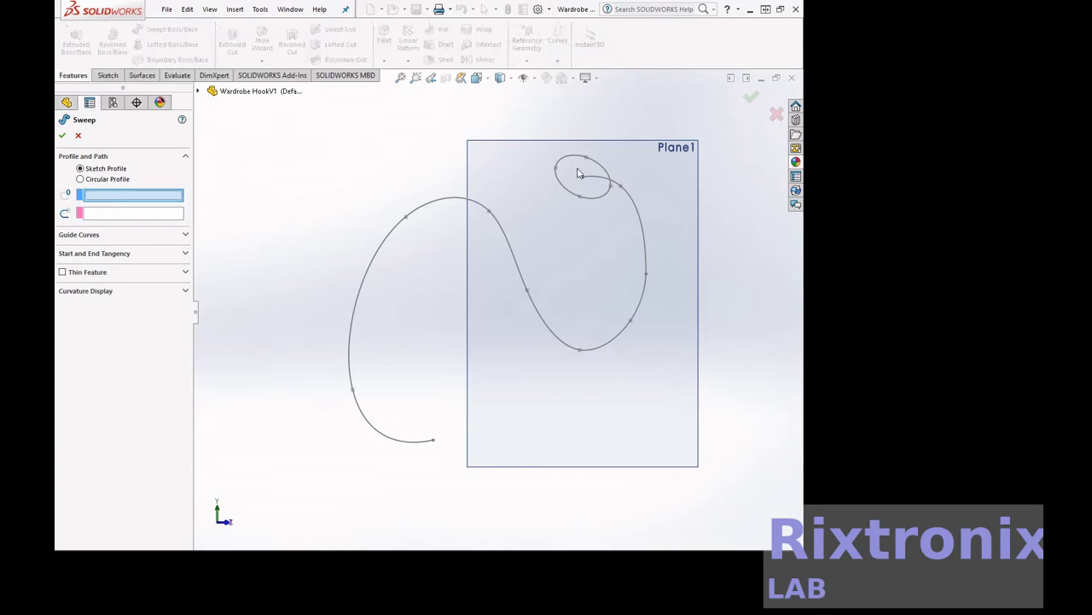
left_click(598, 198)
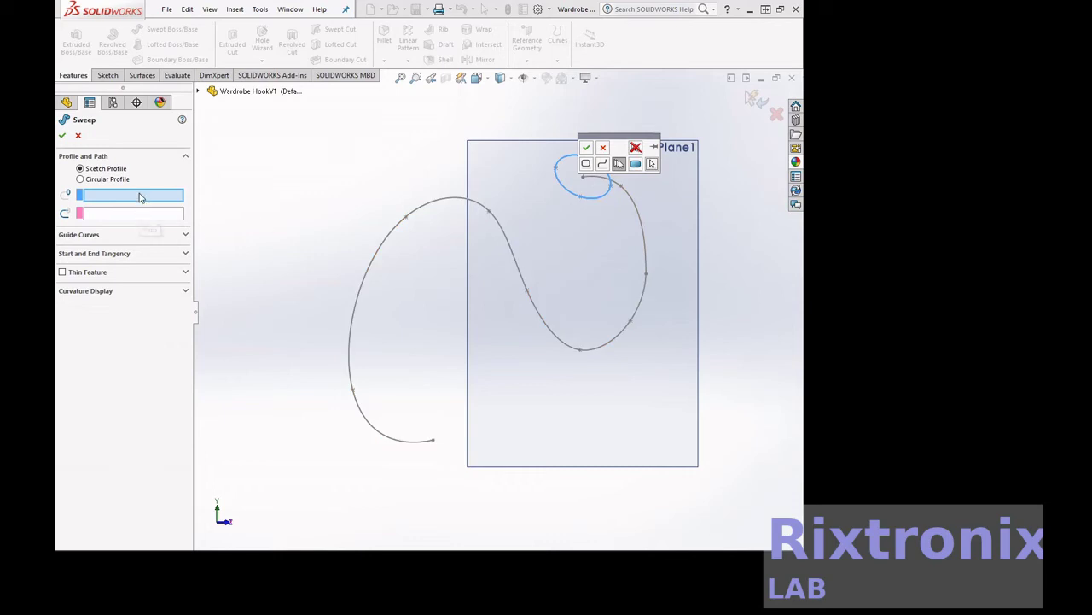
left_click(583, 198)
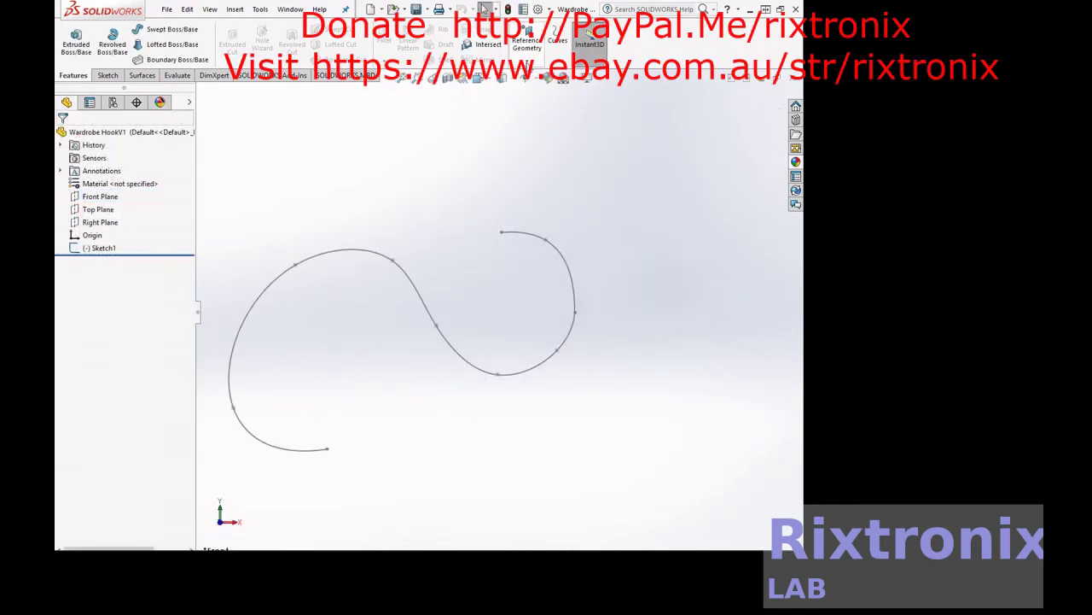
Create Plane1 parallel to the Right Plane through the S curve's upper endpoint
left_click(530, 49)
left_click(531, 75)
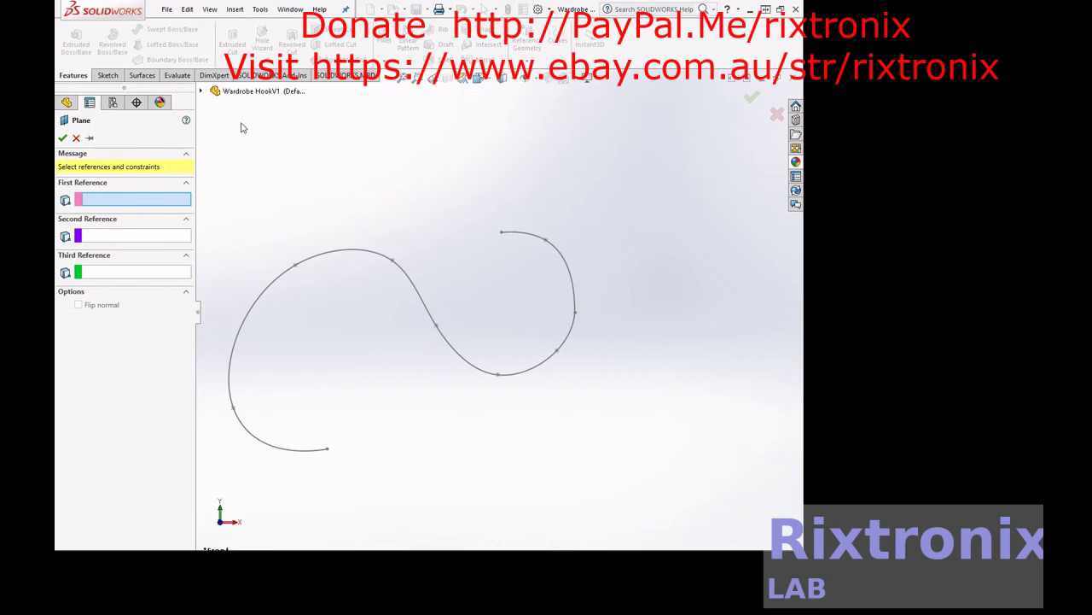
left_click(76, 138)
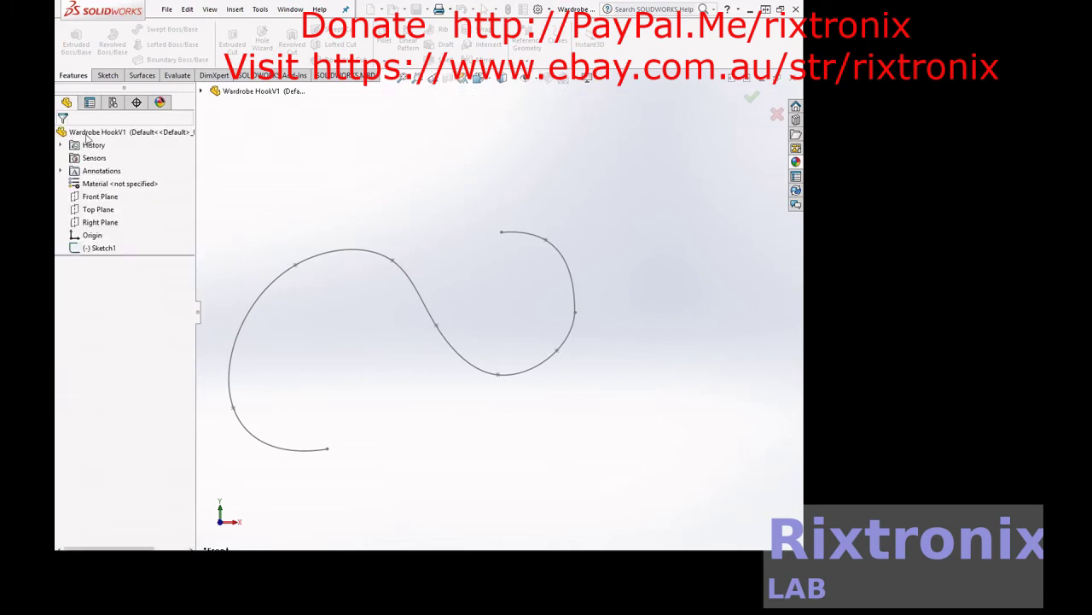
left_click(85, 223)
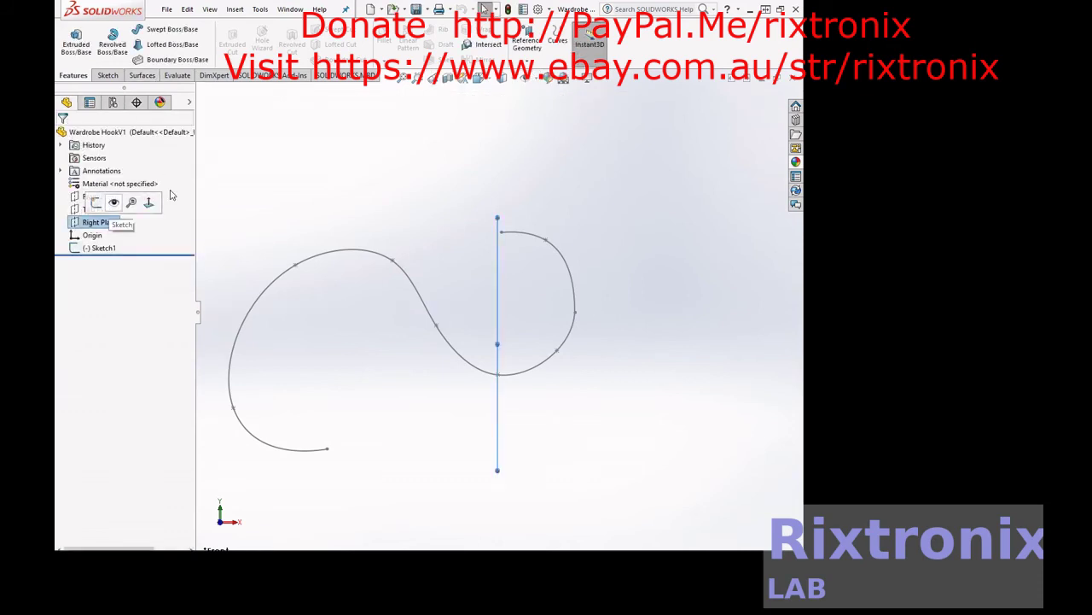
left_click(526, 47)
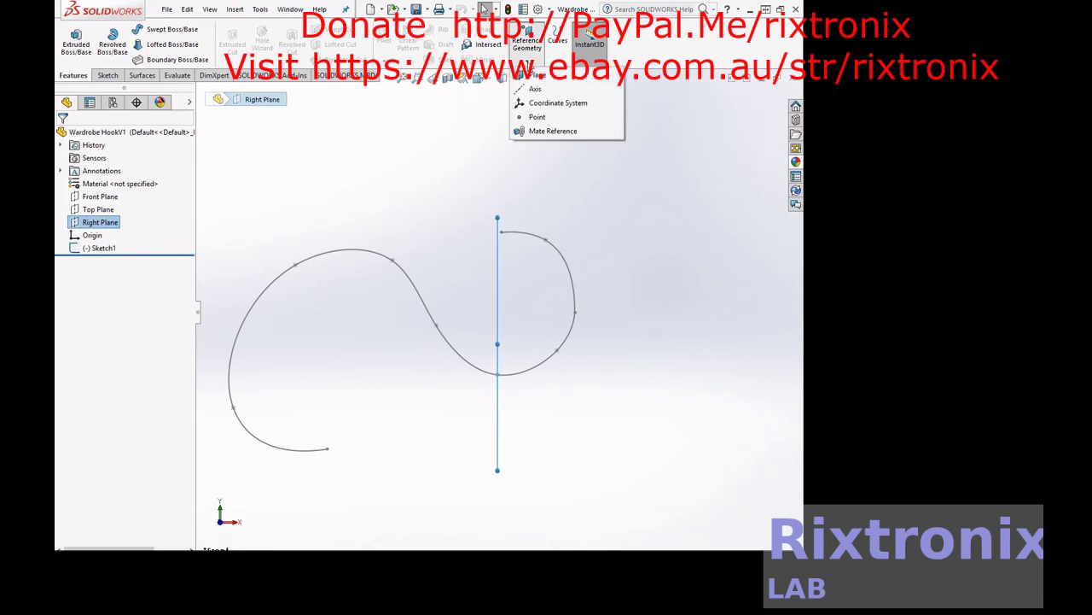
left_click(535, 75)
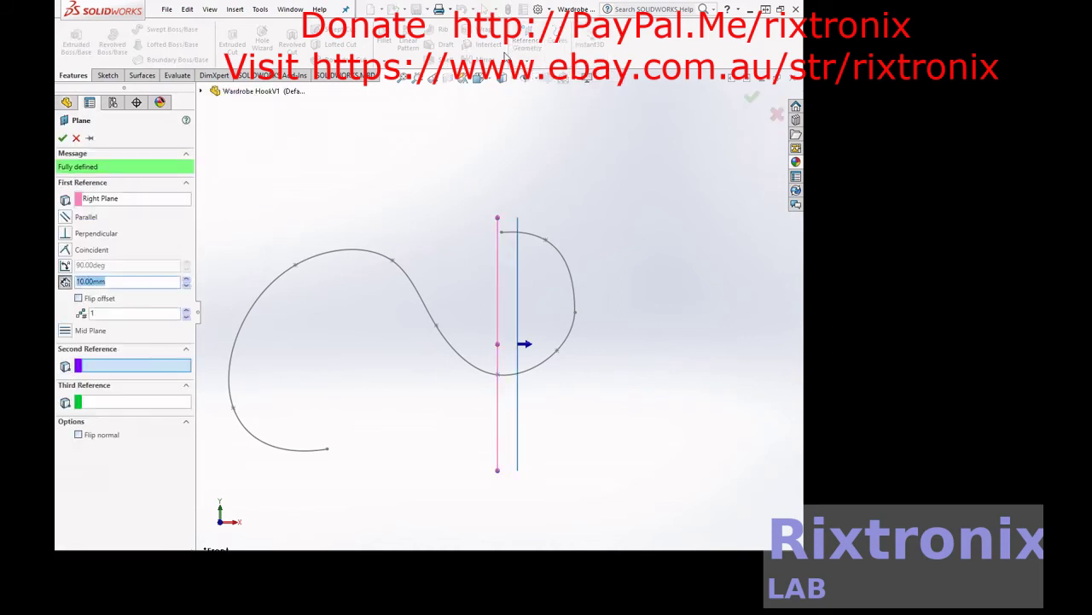
left_click(502, 232)
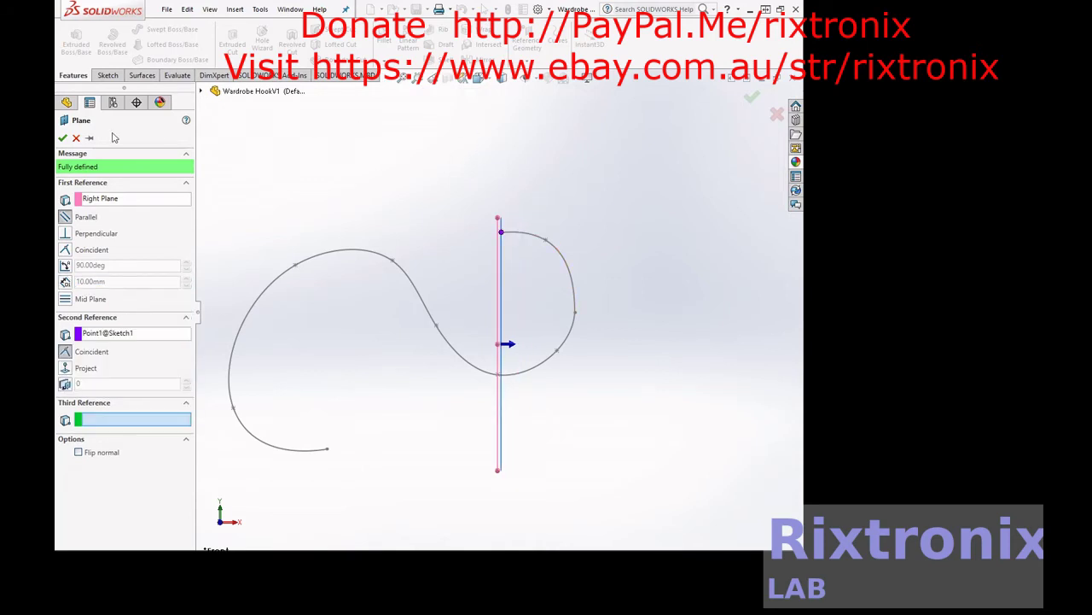
left_click(63, 137)
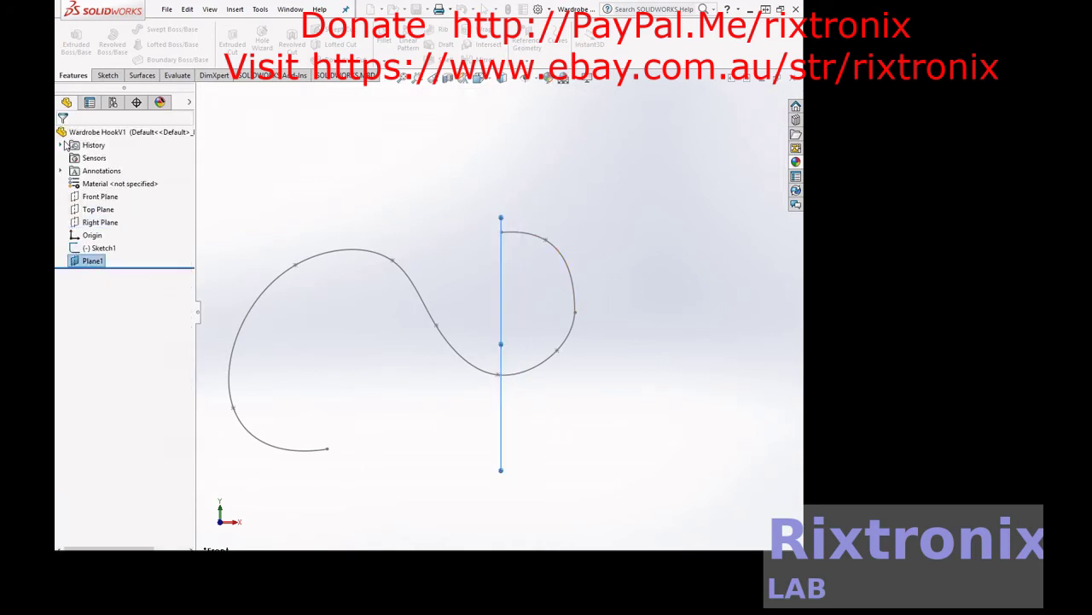
Deselect Plane1 and turn the view face-on to the S-curve sketch
right_click(581, 179)
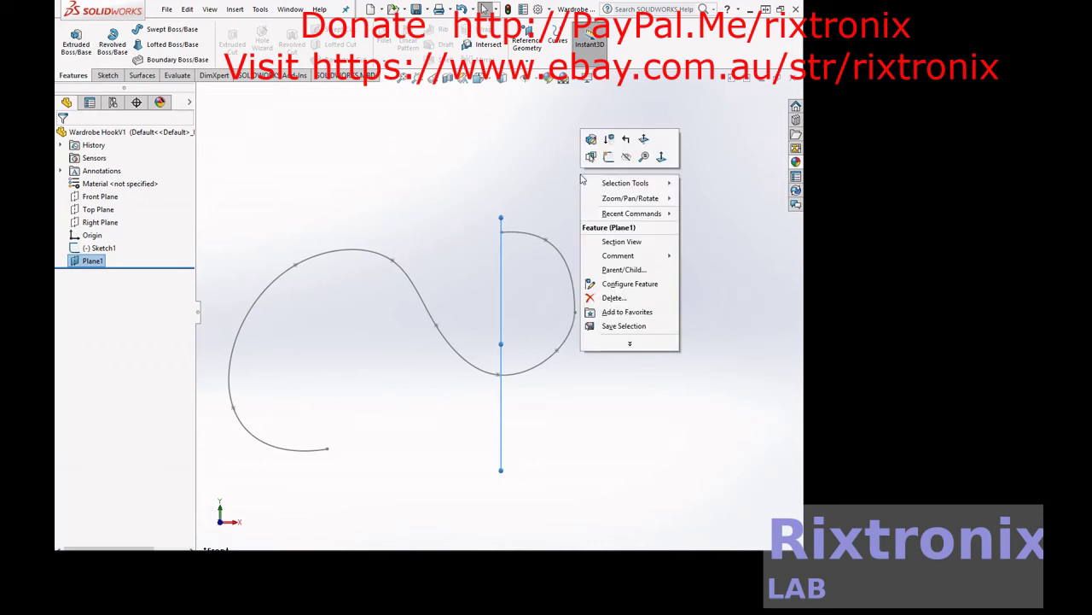
left_click(543, 150)
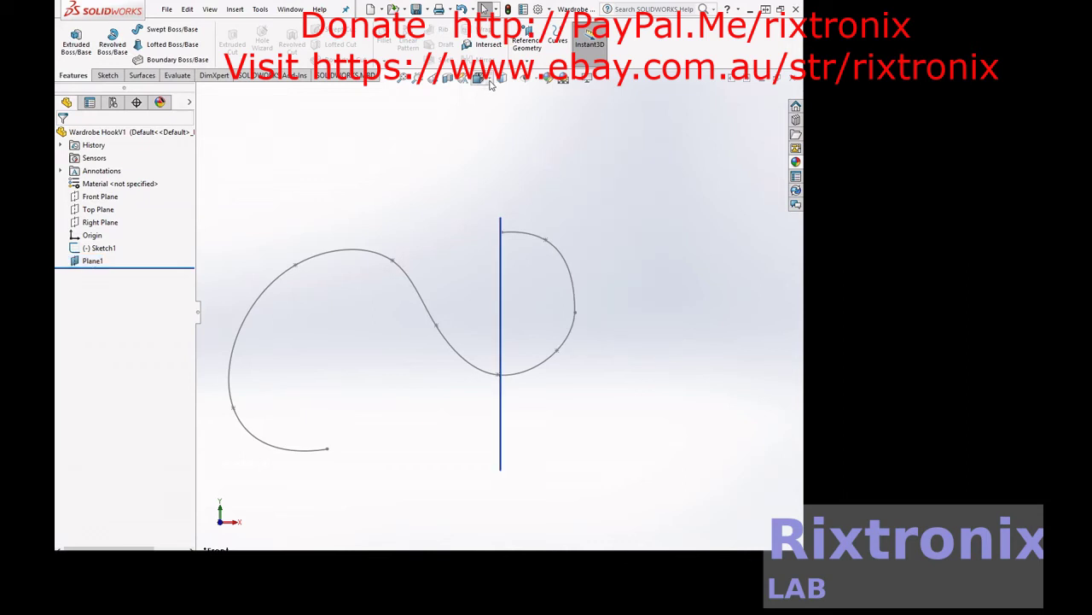
left_click(490, 81)
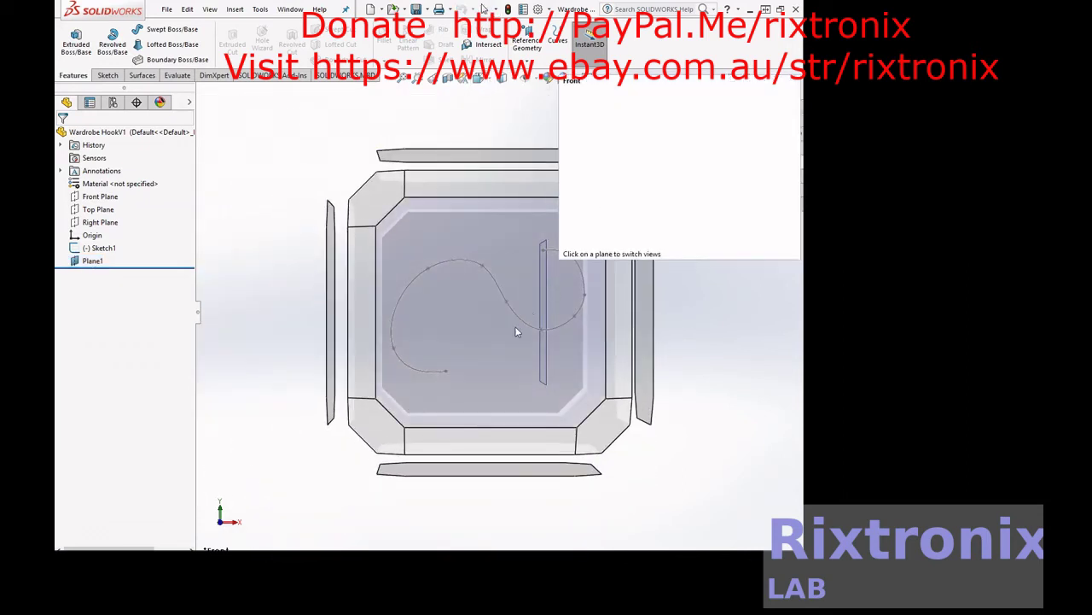
key("space")
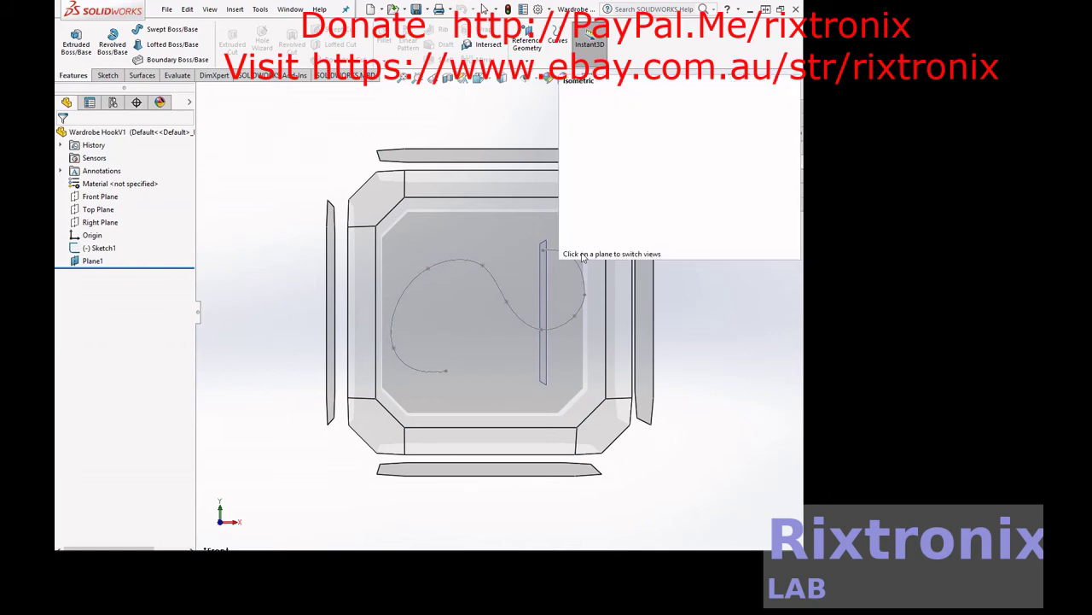
left_click(617, 391)
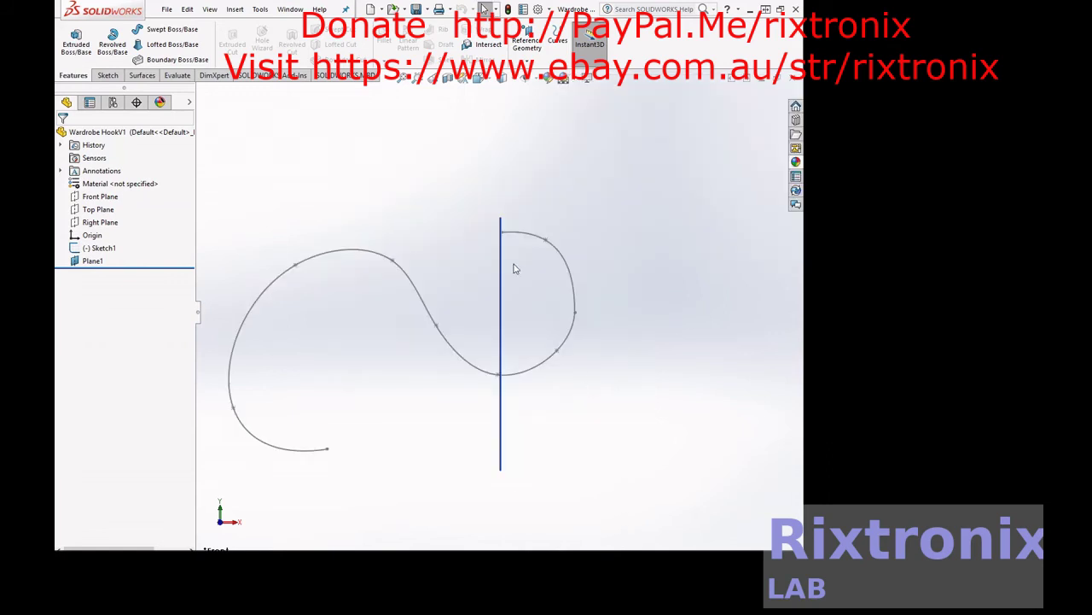
Zoom in on the curve, view normal to Plane1, and bring up the Sketch tools
left_click(490, 82)
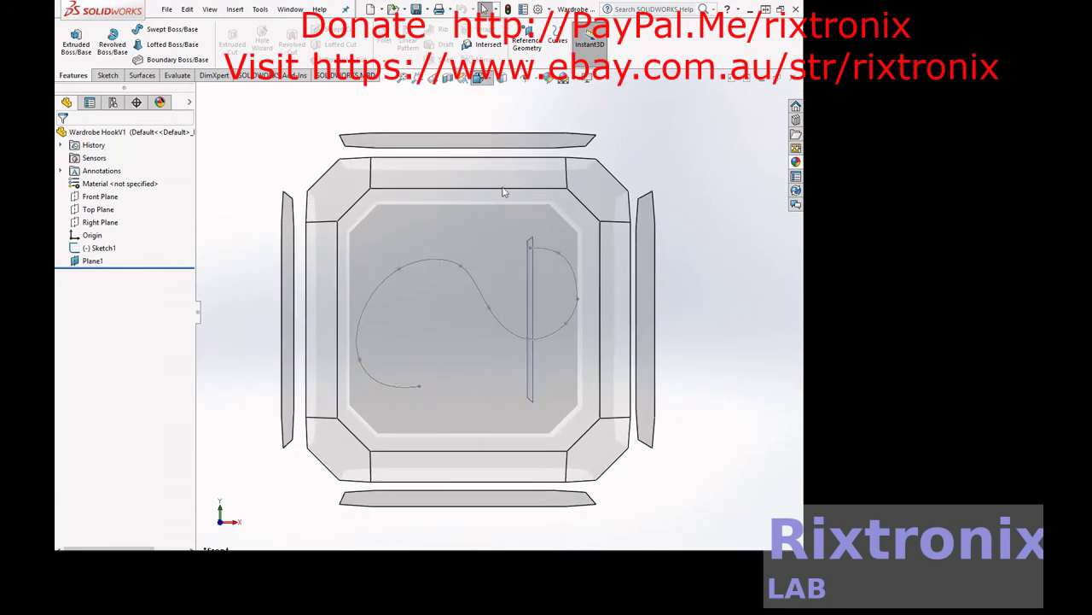
left_click(504, 333)
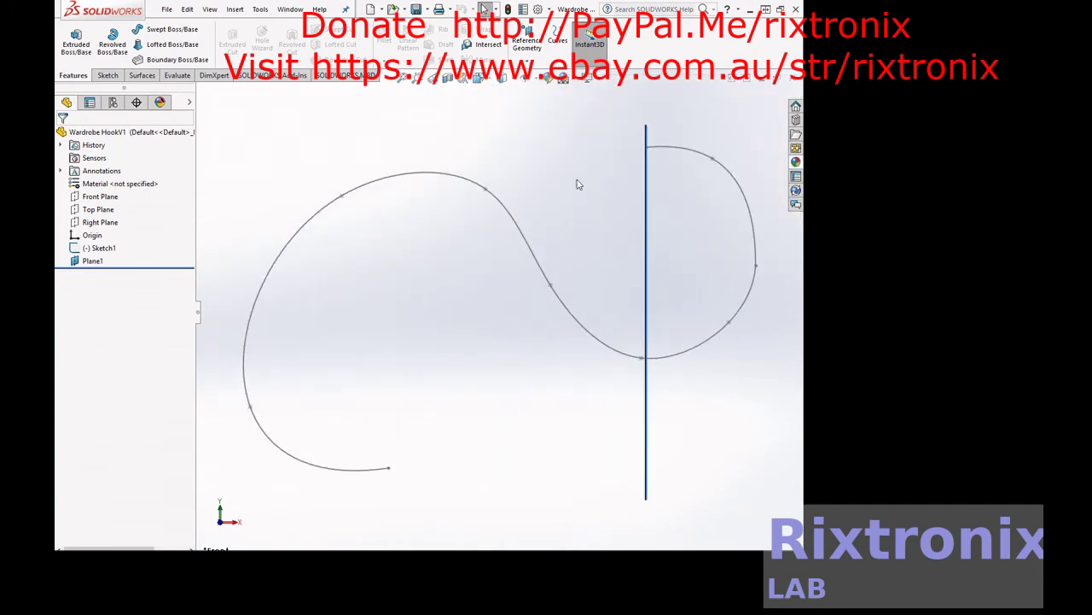
left_click(491, 79)
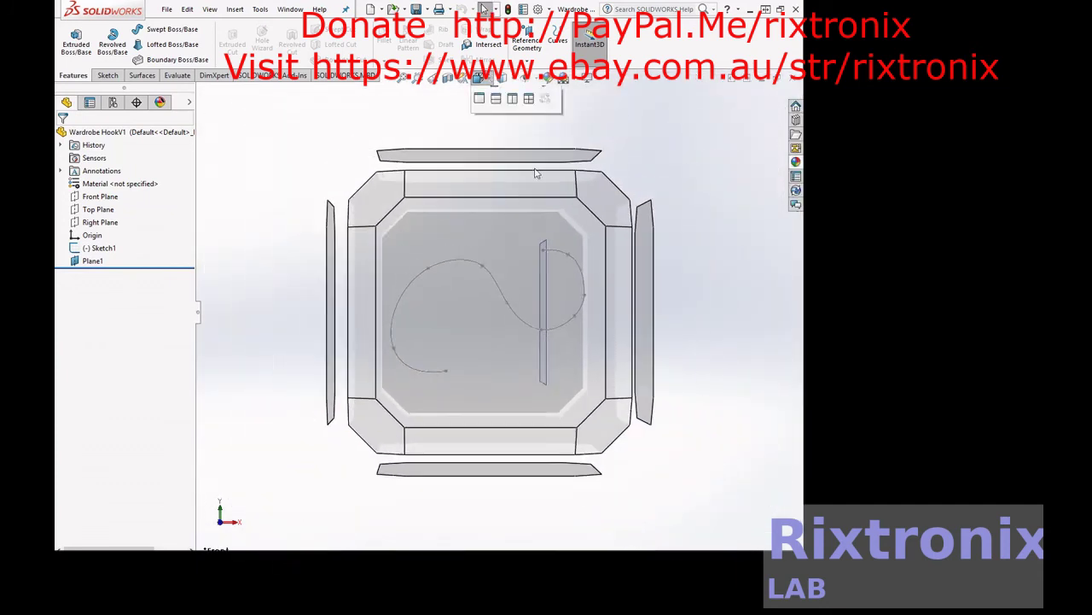
left_click(623, 308)
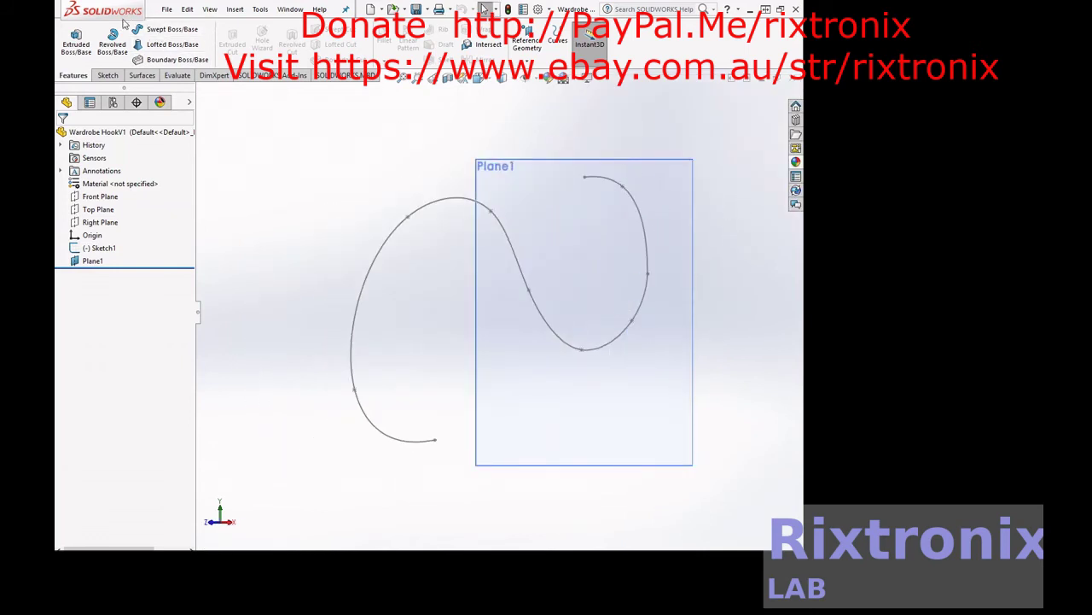
left_click(108, 75)
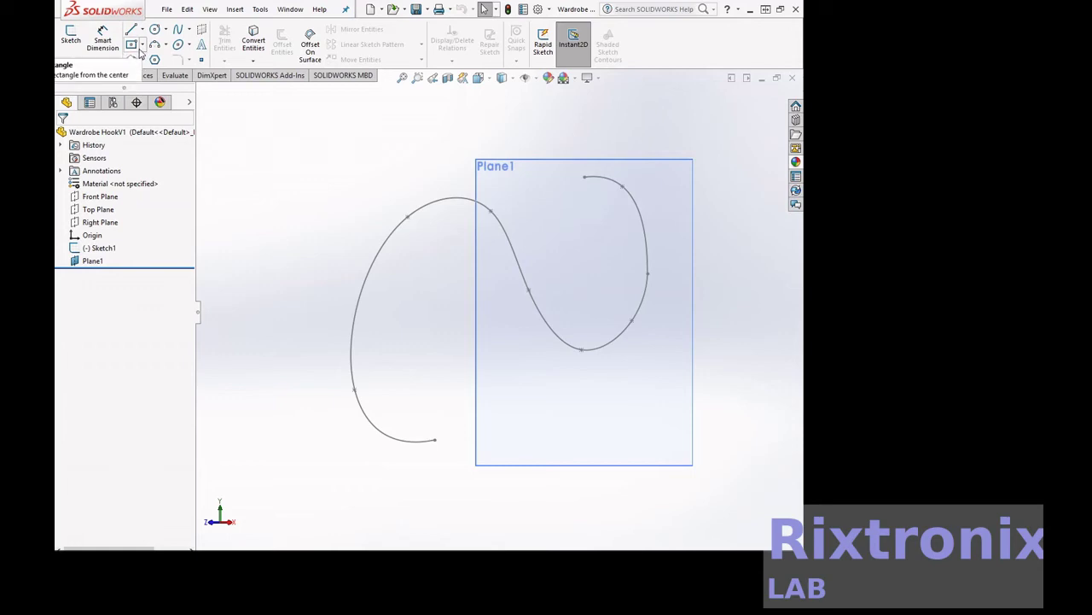
left_click(178, 44)
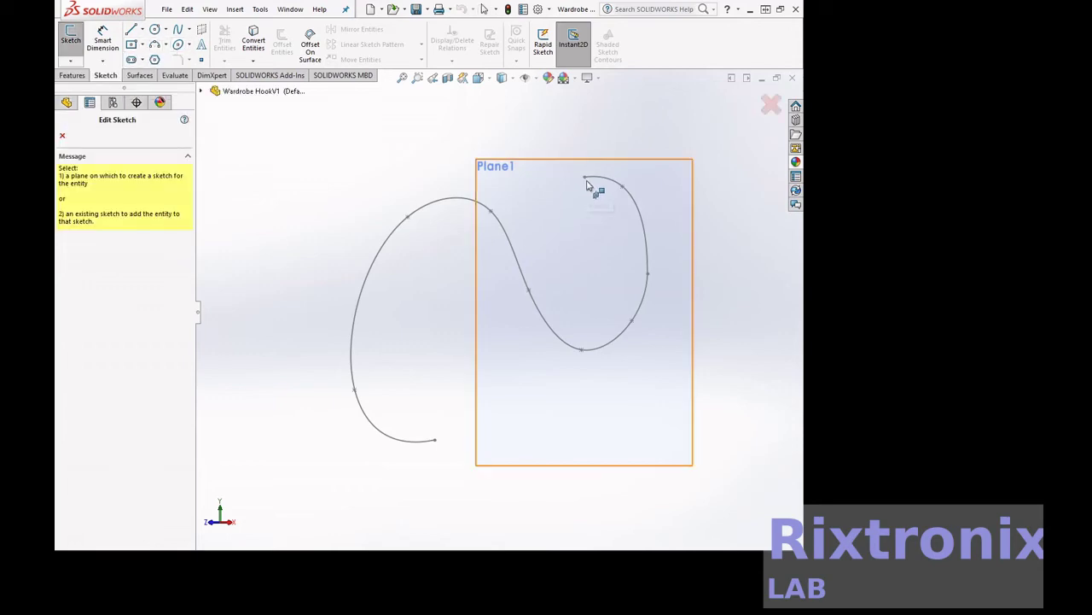
left_click(585, 179)
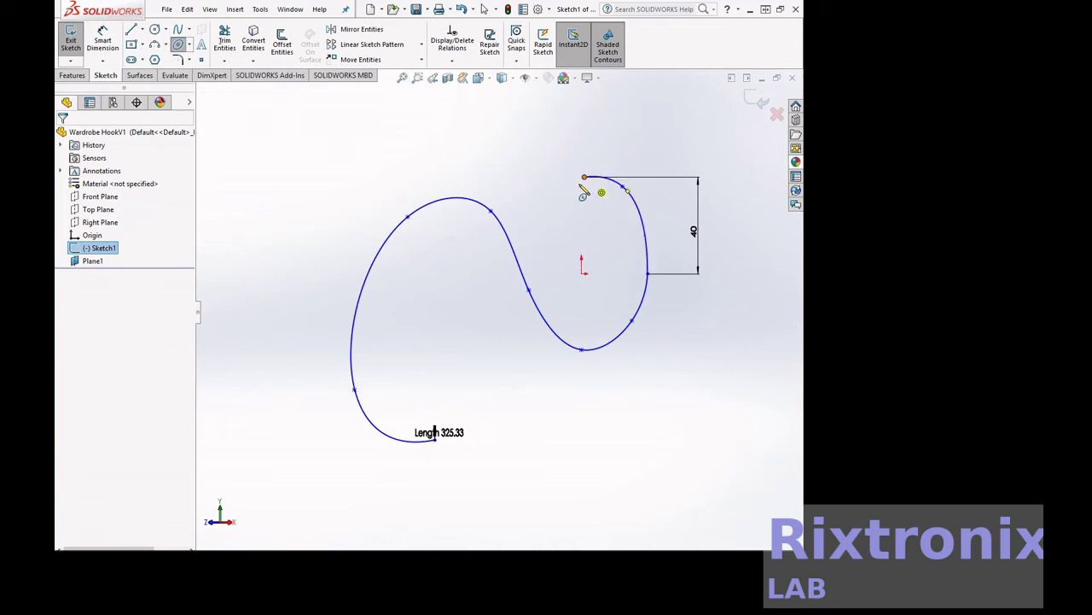
key("e")
left_click(585, 177)
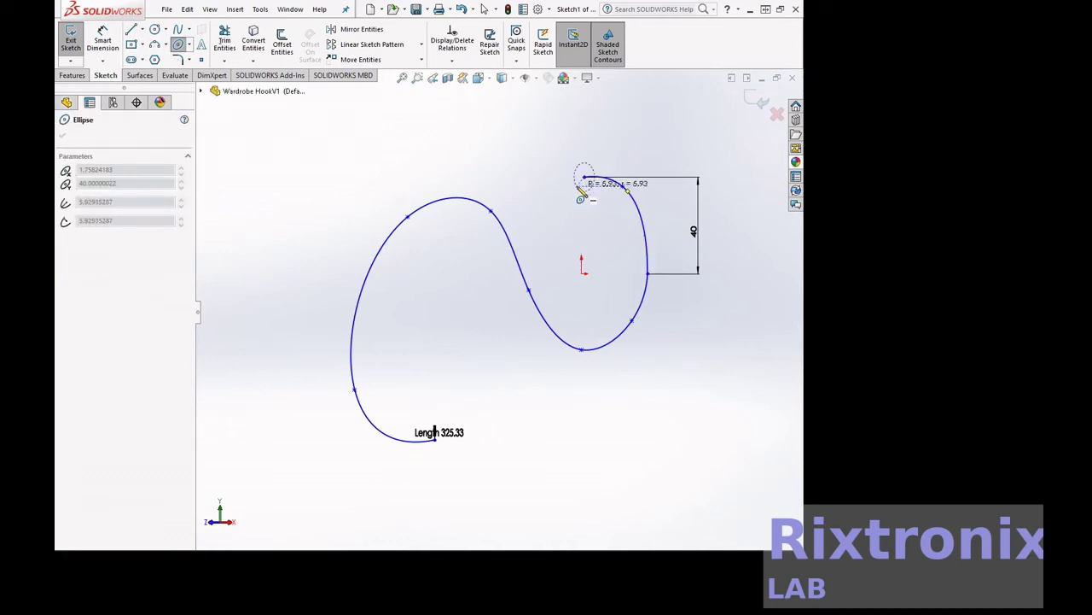
left_click(580, 191)
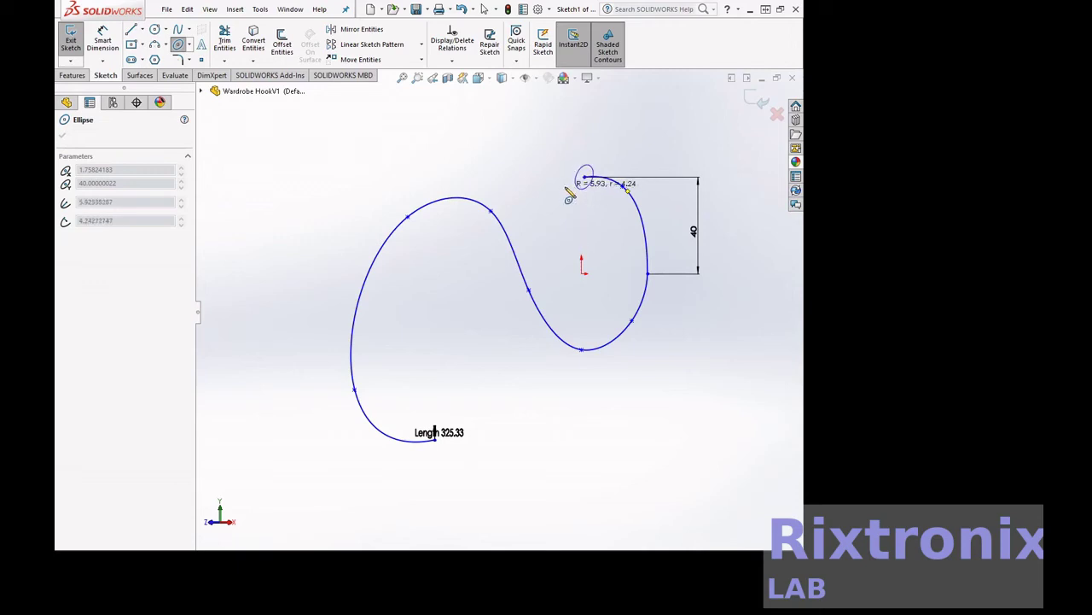
left_click(569, 195)
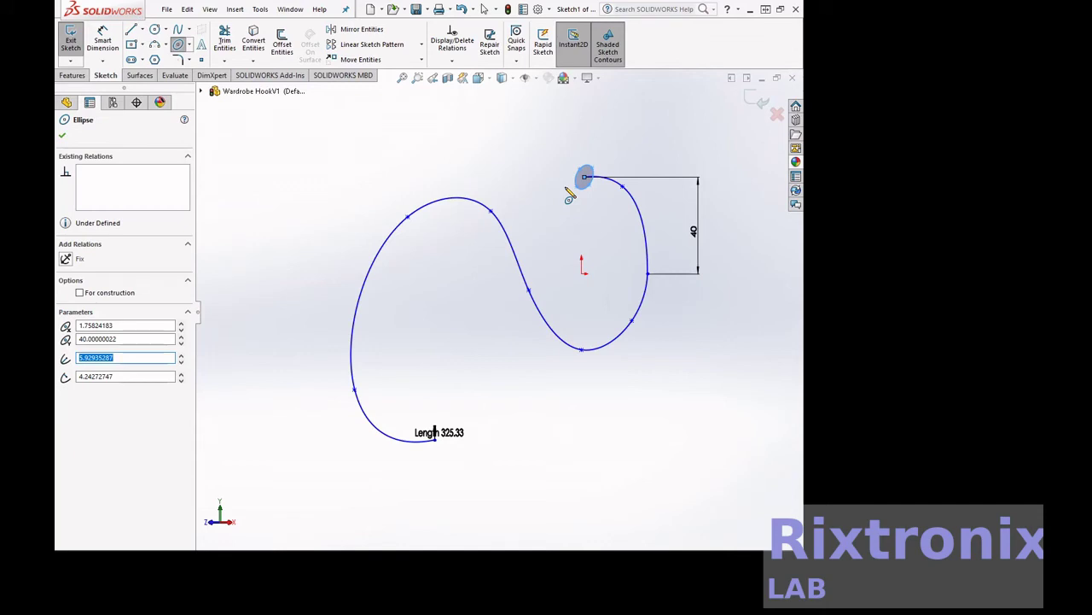
key("Escape")
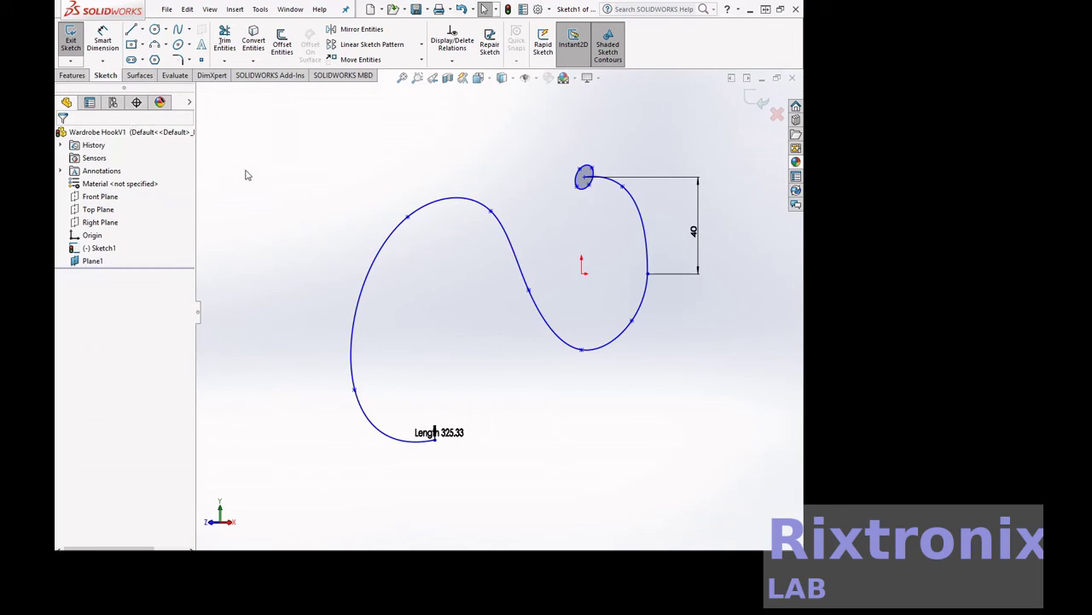
key("ctrl+z")
key("ctrl+b")
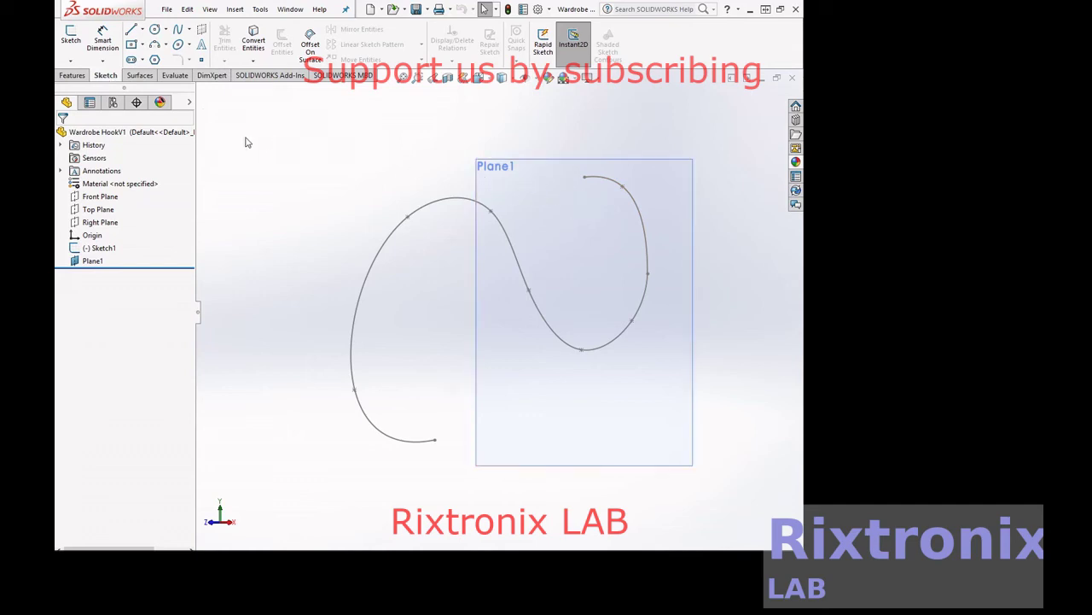
Sketch a 7.52 by 6.77 ellipse on Plane1 centred on the curve's upper end, then exit the sketch
left_click(178, 44)
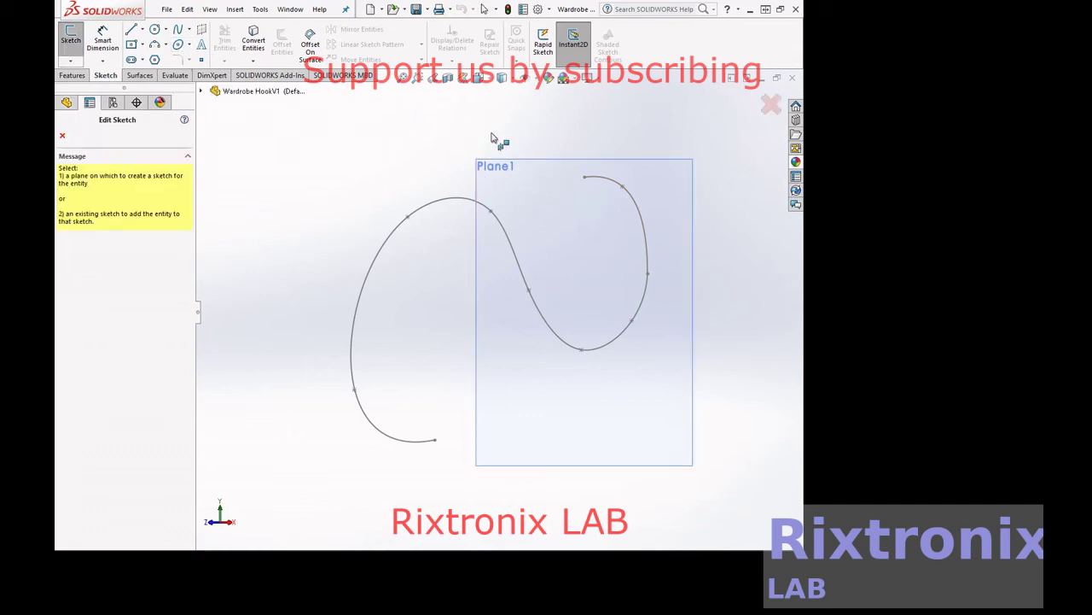
left_click(581, 182)
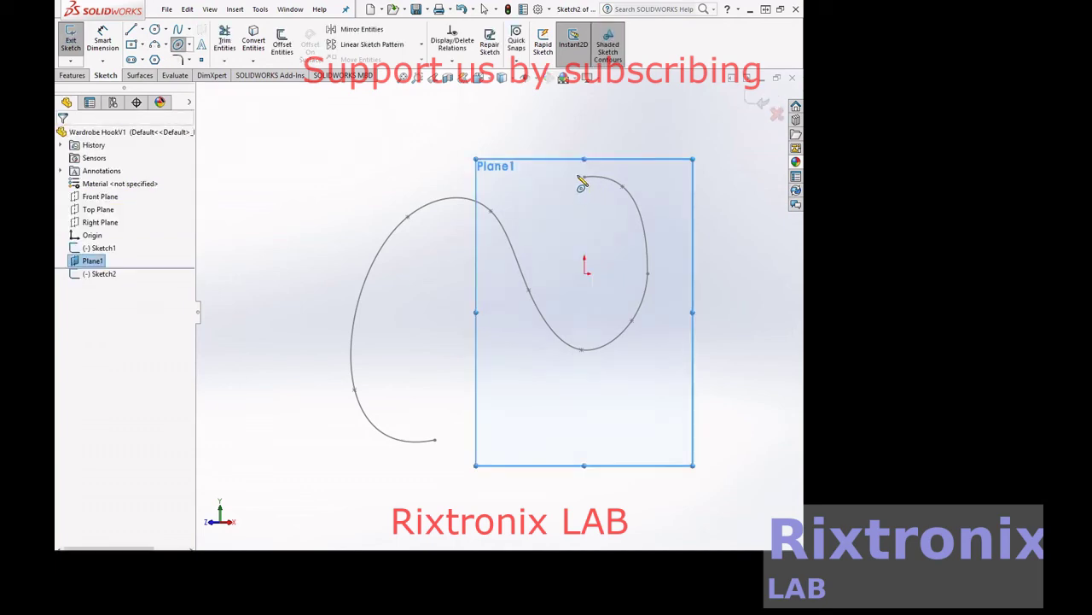
left_click(581, 178)
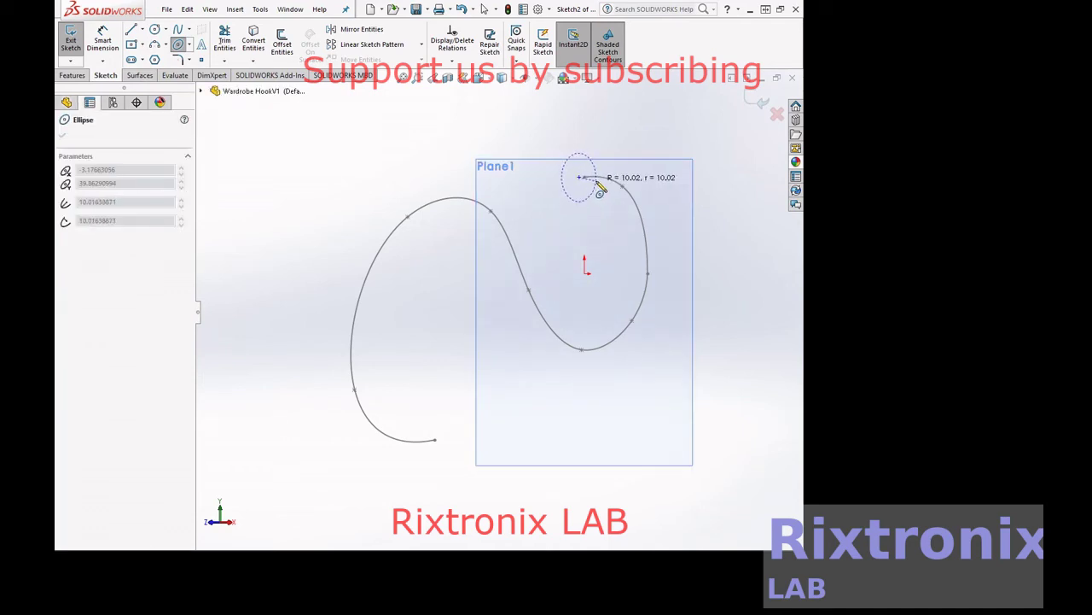
left_click(595, 182)
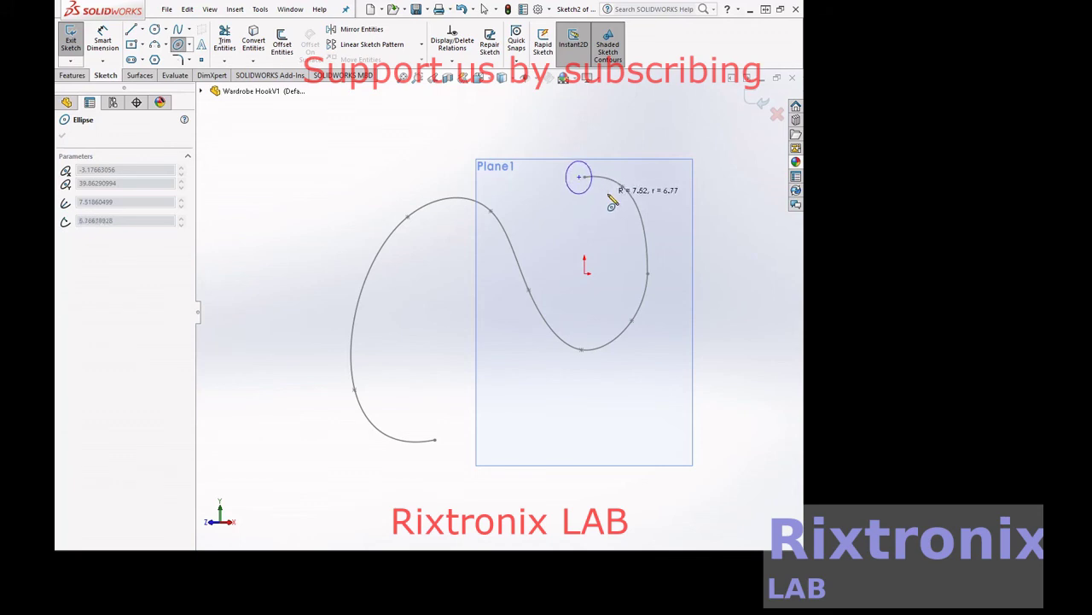
left_click(611, 201)
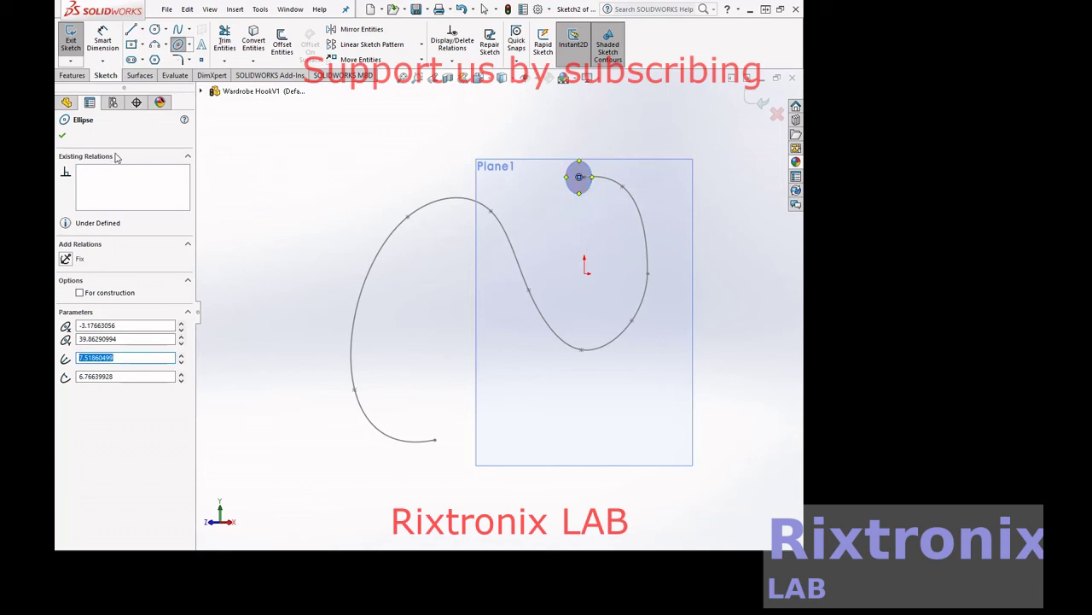
left_click(63, 136)
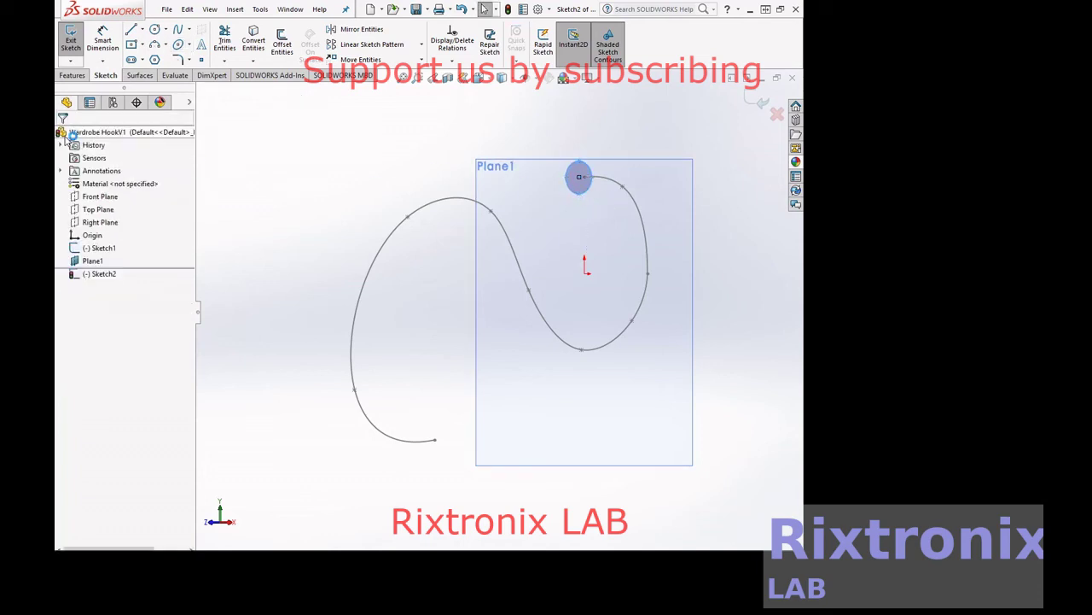
left_click(72, 44)
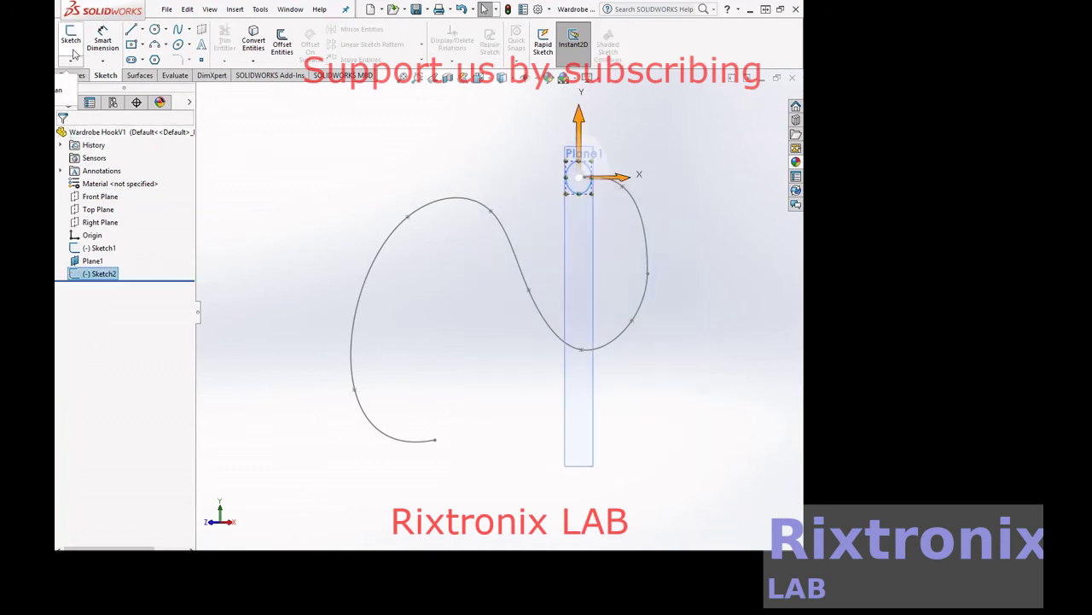
left_click(674, 161)
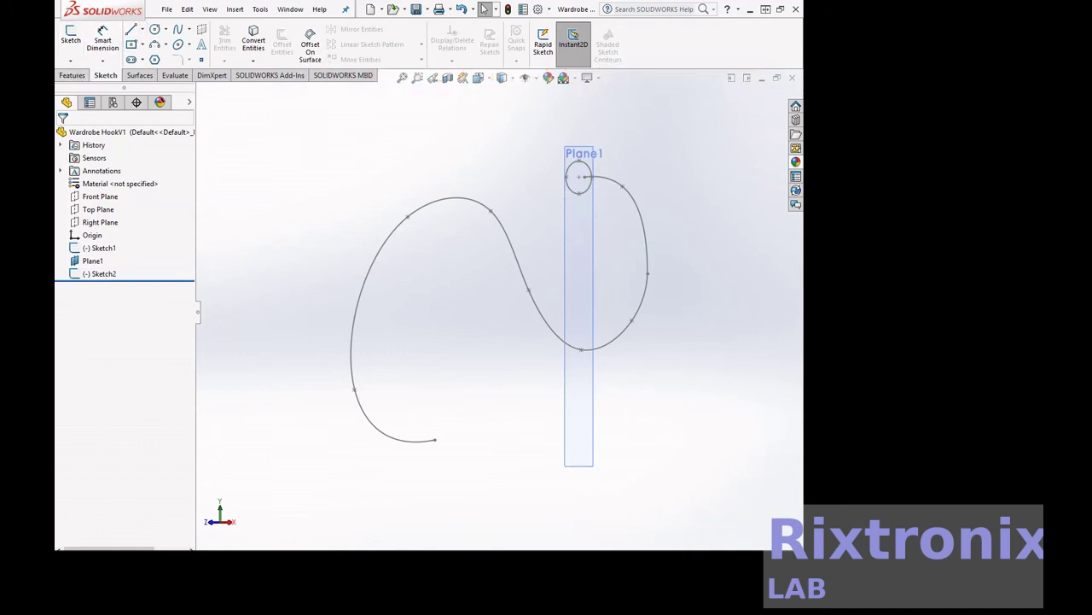
Create a Swept Boss/Base with Sketch2's ellipse as profile and Sketch1's S-curve as path
left_click(74, 76)
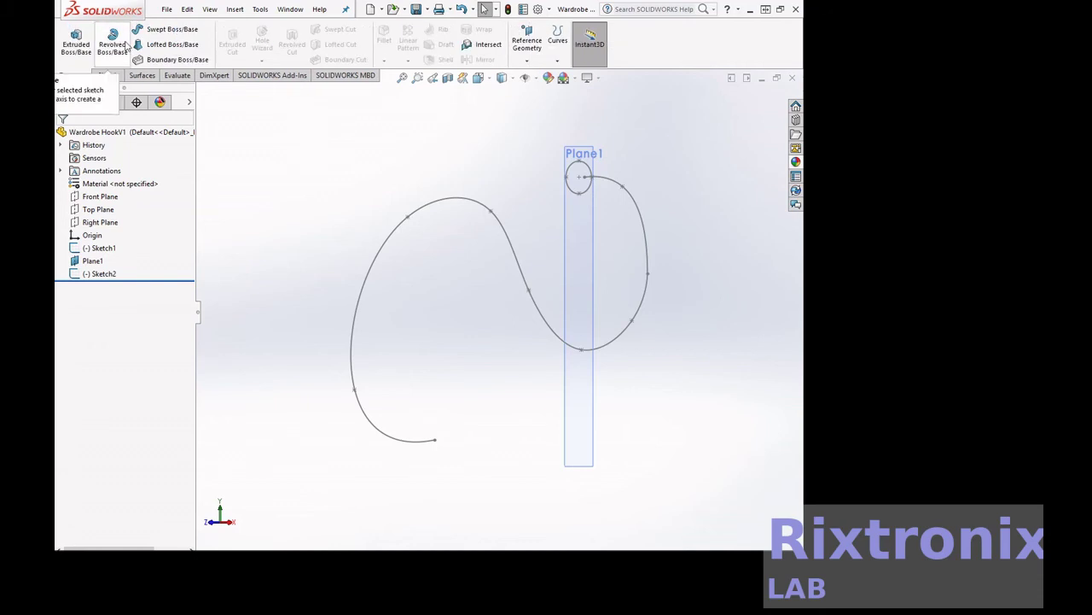
left_click(167, 29)
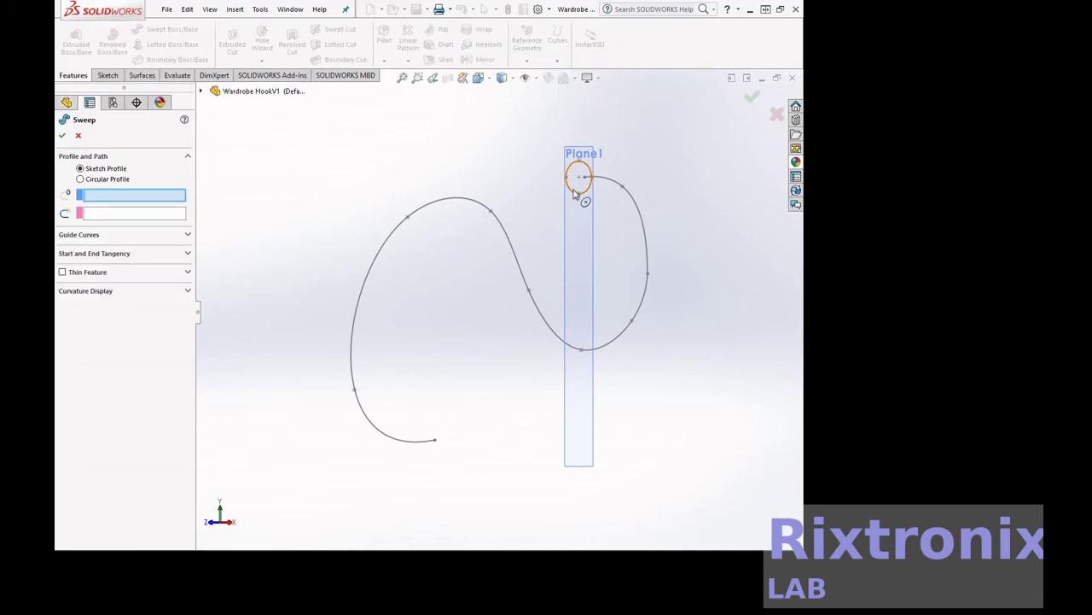
left_click(574, 192)
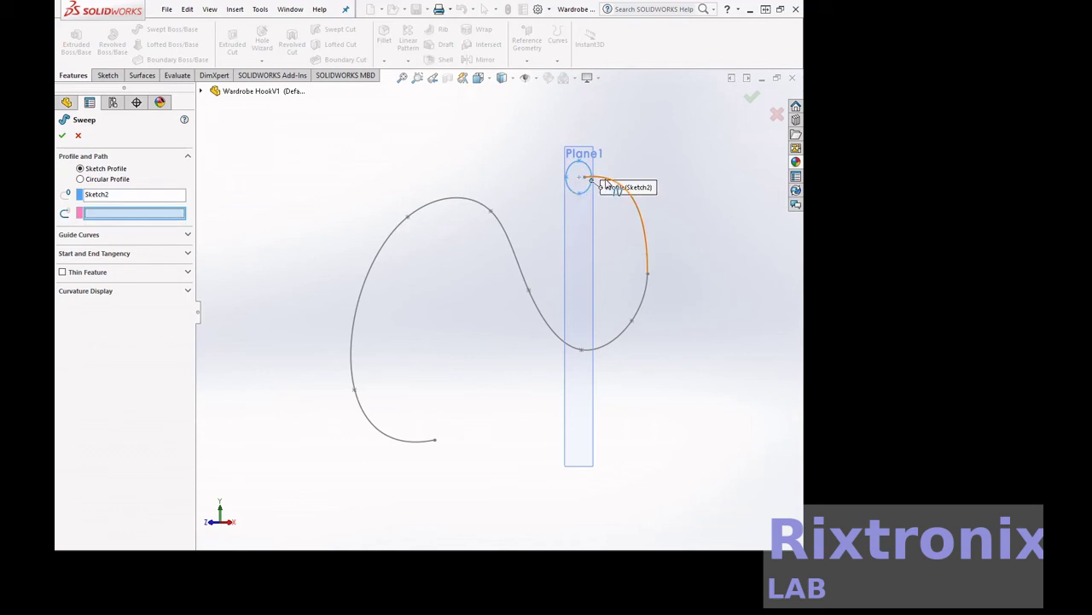
left_click(606, 183)
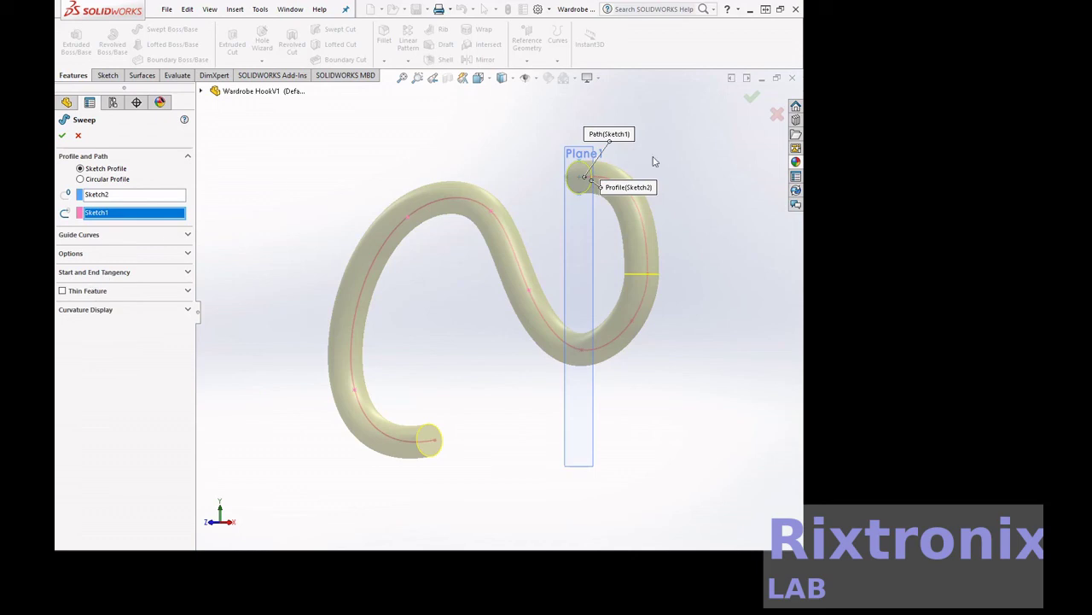
right_click(716, 154)
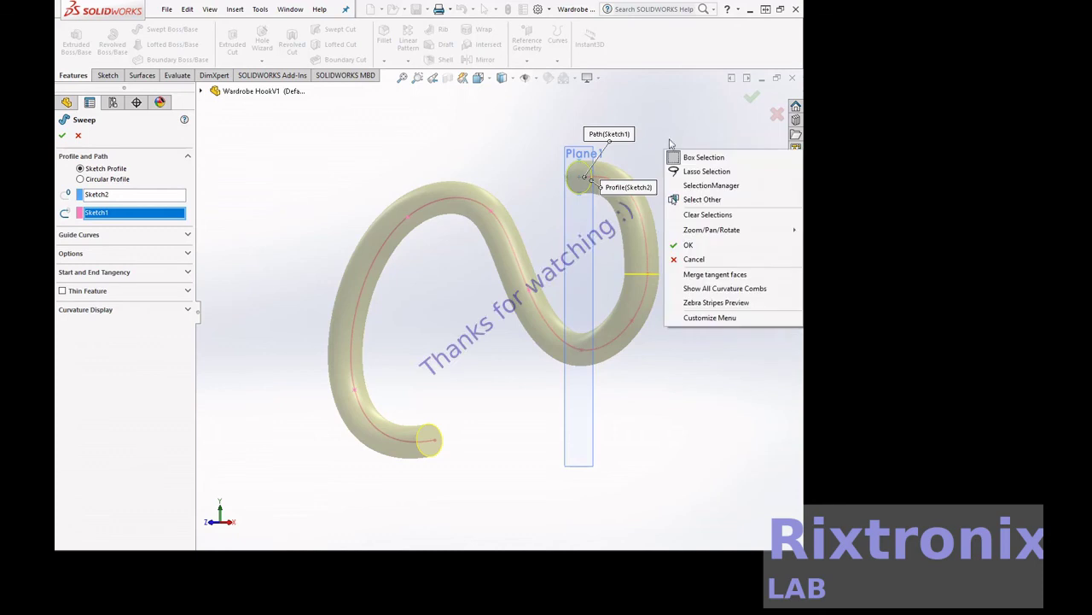
left_click(62, 138)
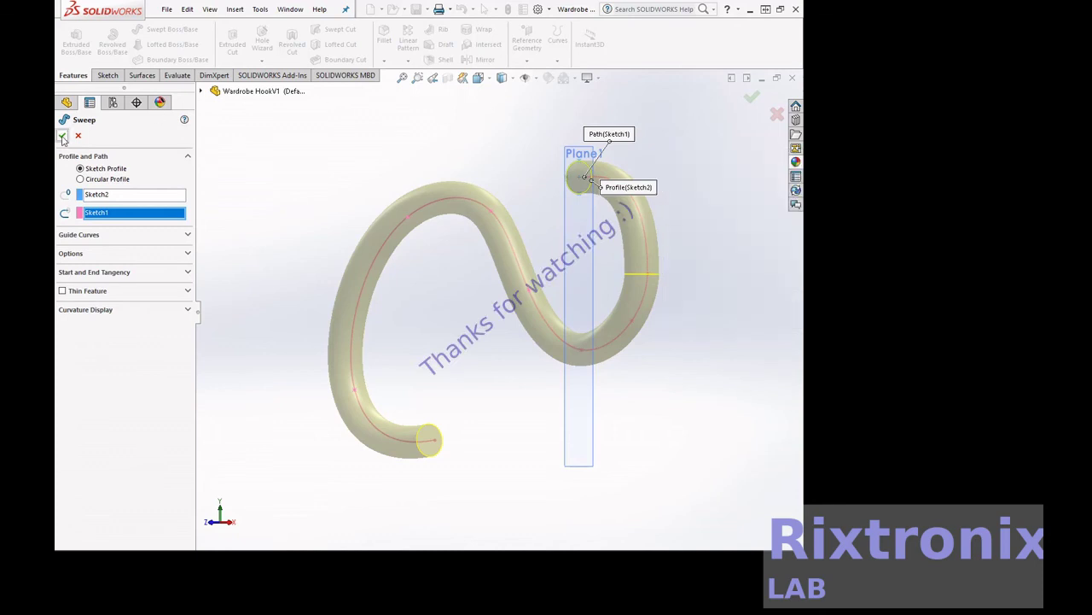
Orbit the view with Rotate View to inspect the hook's other side, then deselect it
right_click(693, 149)
mouse_move(728, 167)
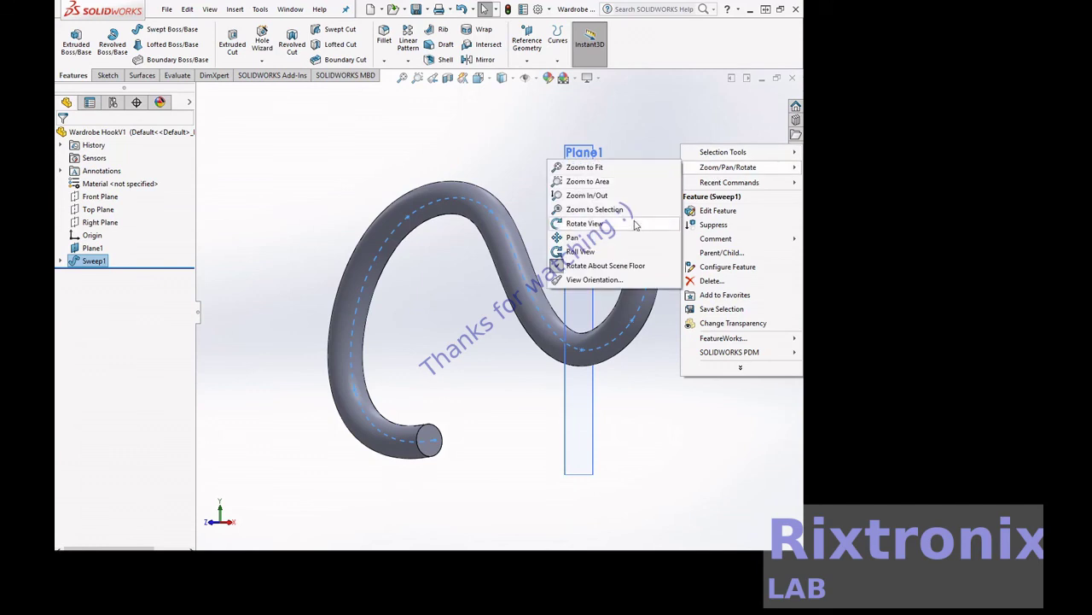
left_click(635, 225)
mouse_move(680, 161)
left_mouse_down()
mouse_move(727, 130)
mouse_move(656, 107)
mouse_move(564, 122)
mouse_move(538, 199)
mouse_move(612, 409)
mouse_move(573, 410)
mouse_move(583, 456)
mouse_move(487, 371)
mouse_move(498, 339)
mouse_move(419, 225)
mouse_move(441, 247)
left_mouse_up()
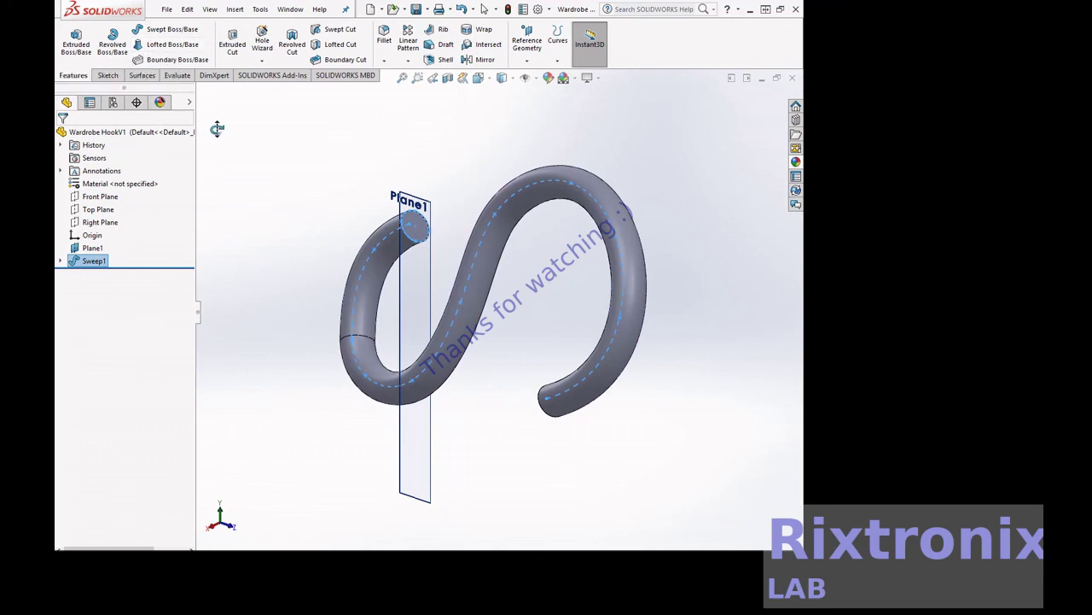
key("Escape")
left_click(243, 138)
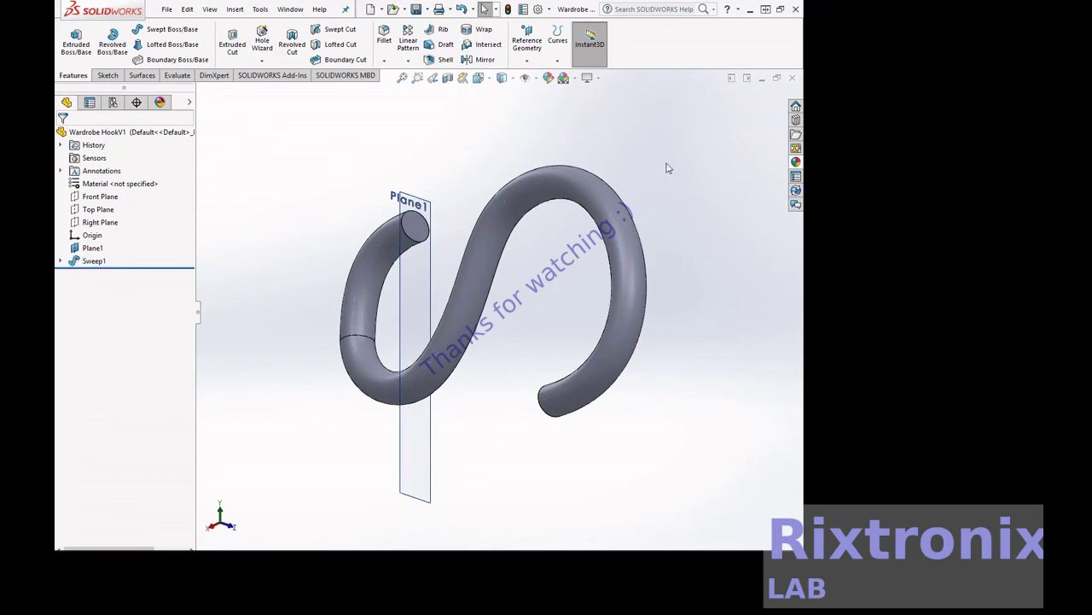
Apply the chromium plate appearance from Appearances > Metal > Chrome to the hook
left_click(796, 162)
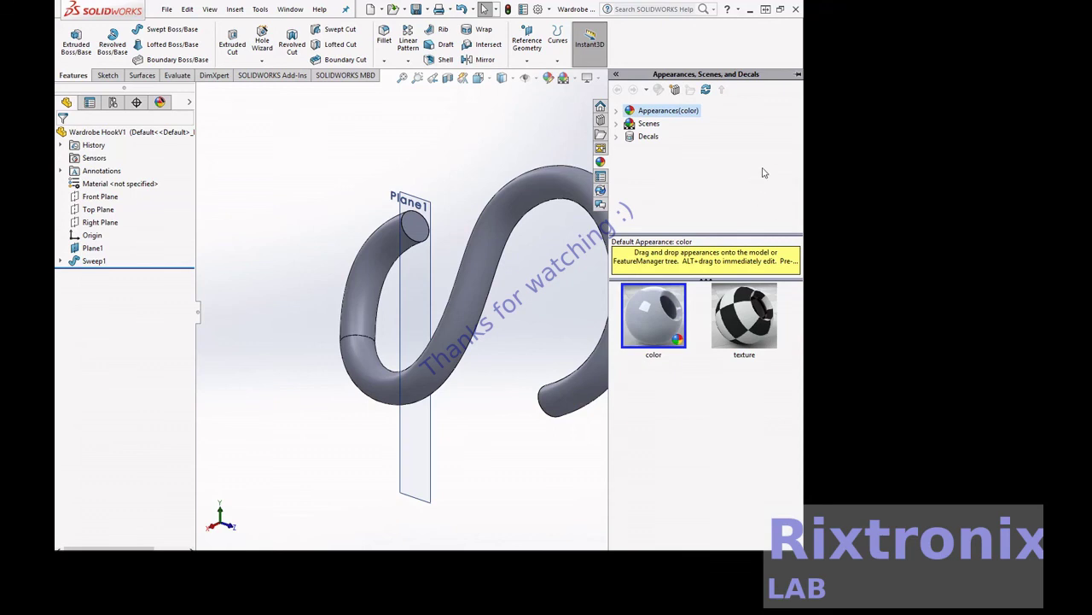
left_click(616, 111)
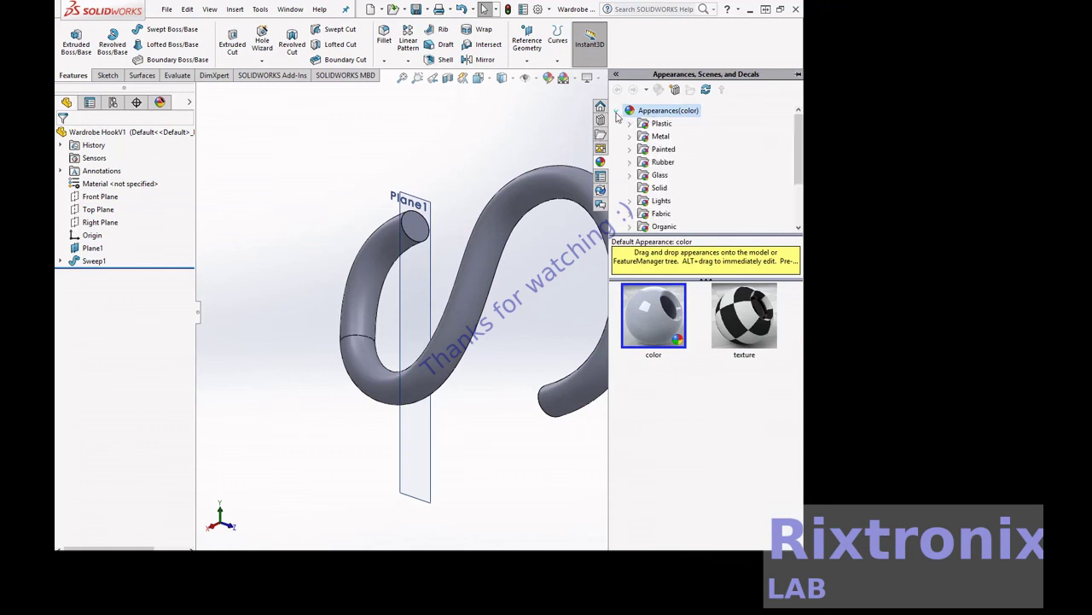
left_click(630, 138)
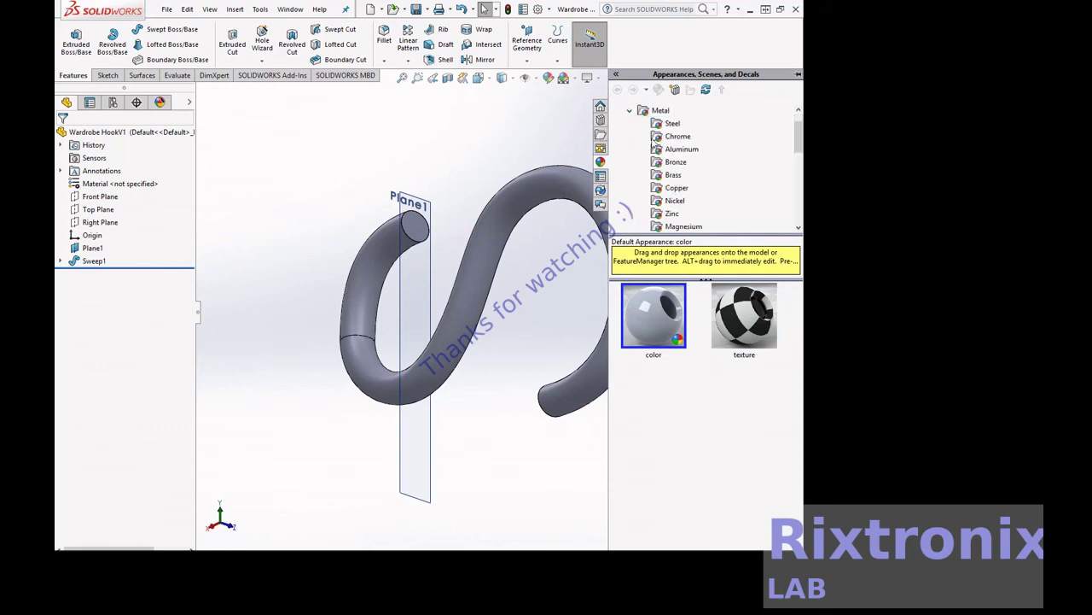
left_click(676, 136)
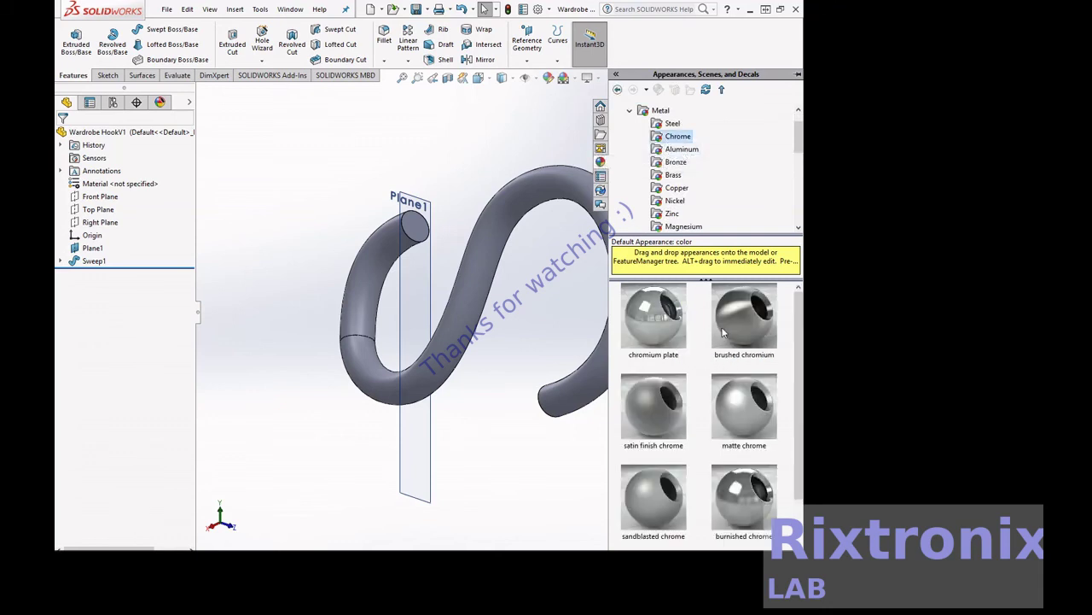
left_click(638, 320)
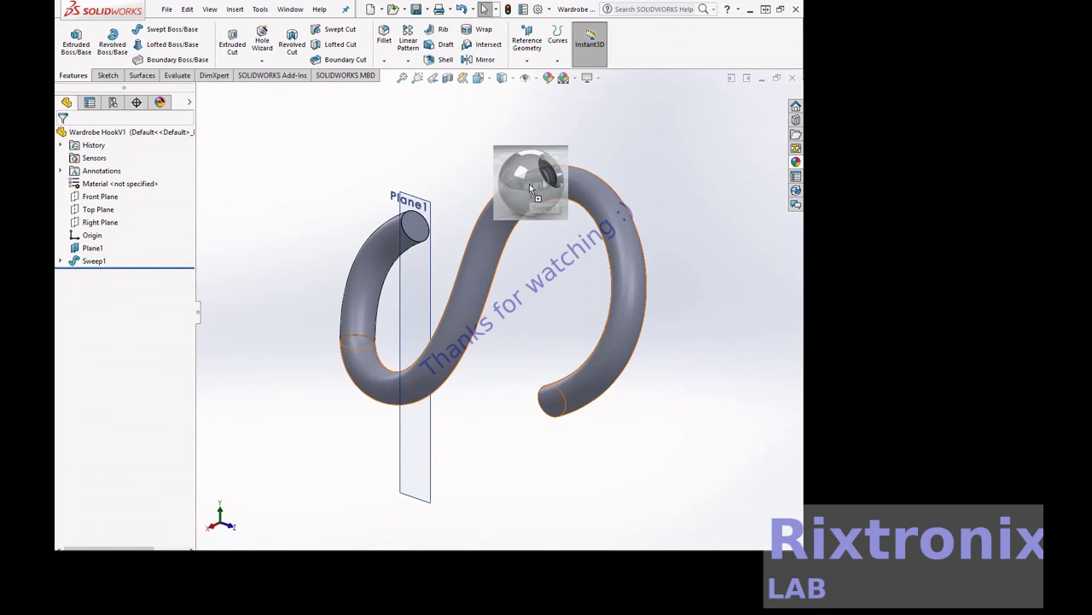
left_click_drag(529, 183, 529, 184)
left_click(529, 183)
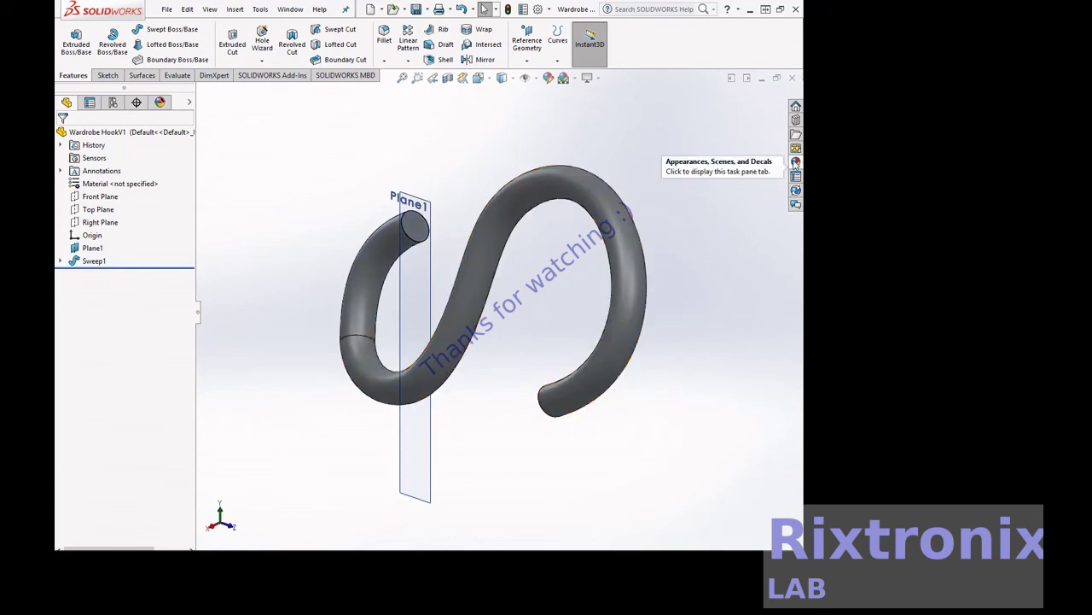
Drop chromium plate onto the hook again and apply it to the whole body
left_click(795, 162)
left_click_drag(653, 316, 535, 185)
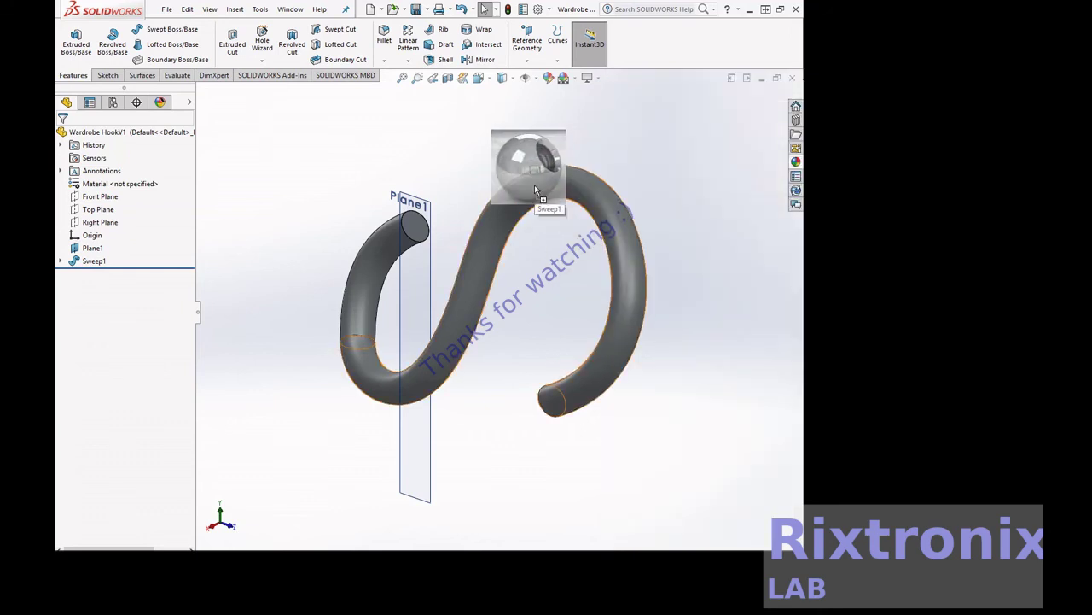
left_click_drag(534, 184, 534, 185)
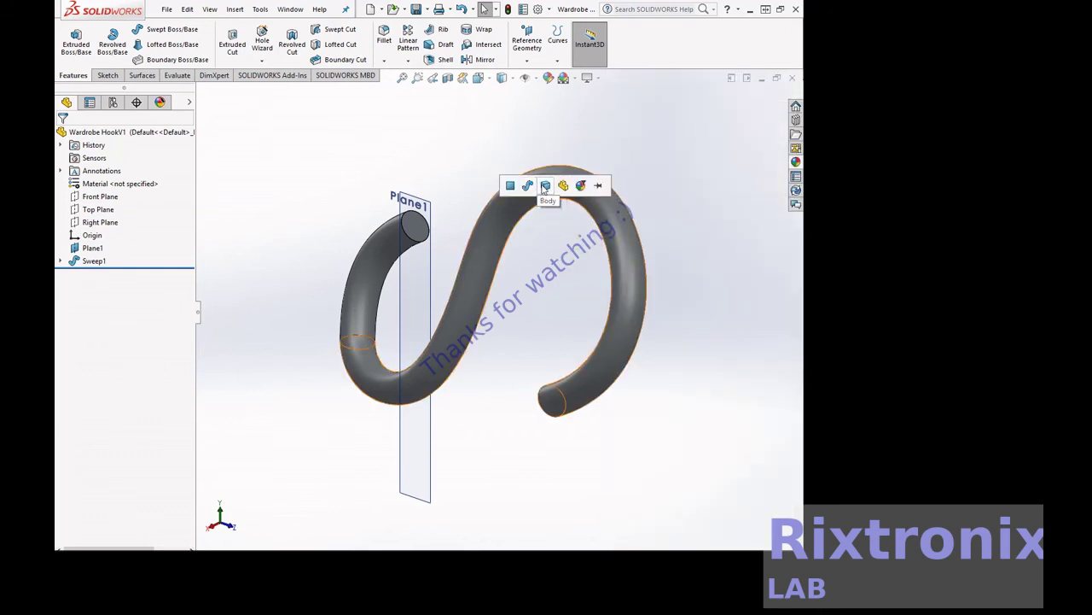
left_click(546, 185)
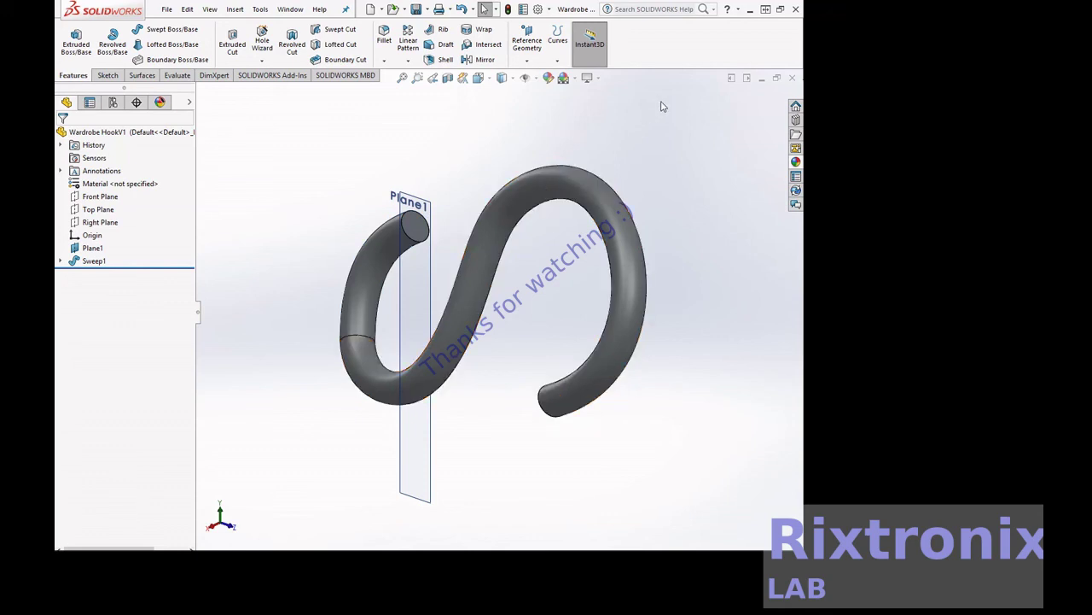